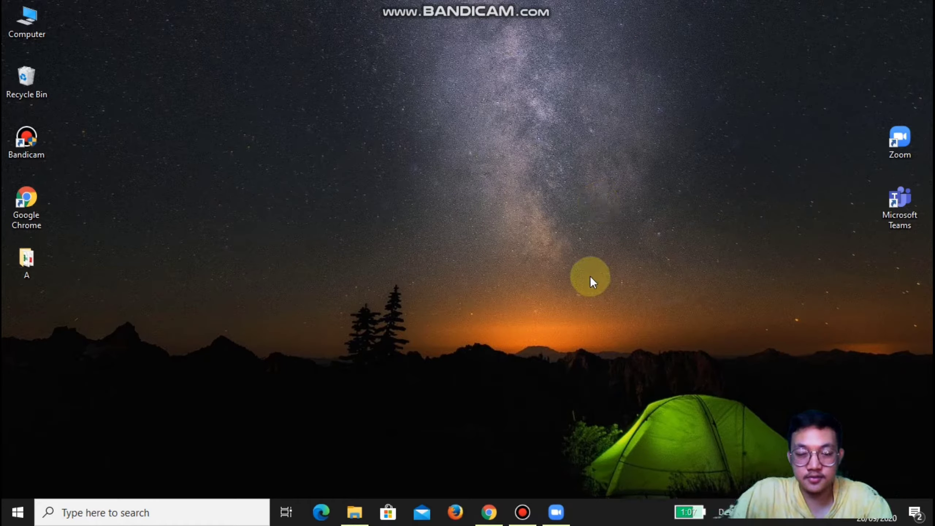
- Switch to Canva in Chrome and open the Zoom virtual background (Latar Belakang Virtual Zoom) template collection
left_click(484, 513)
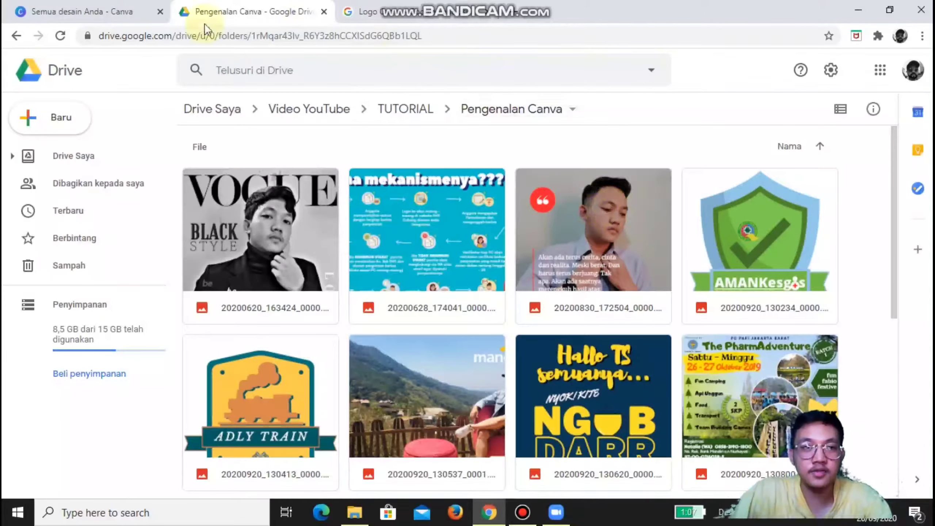
left_click(94, 11)
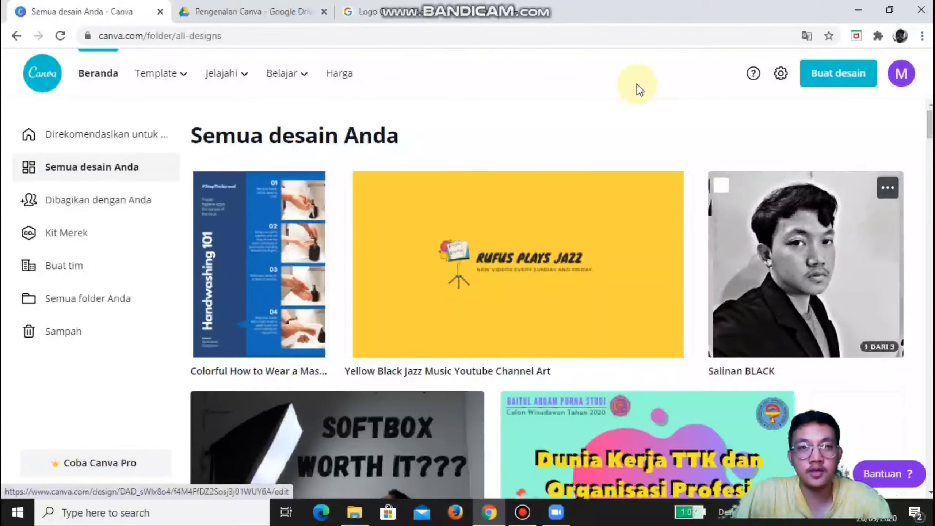
mouse_move(180, 78)
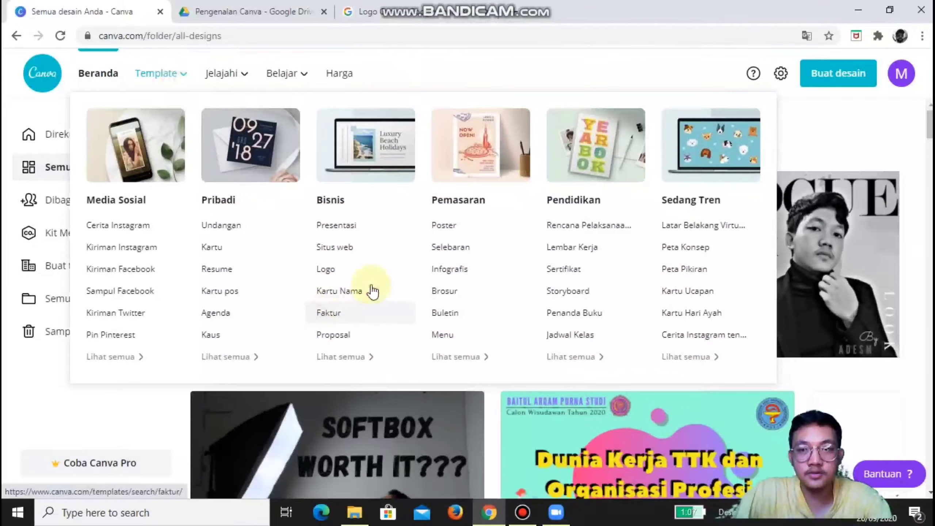
left_click(699, 233)
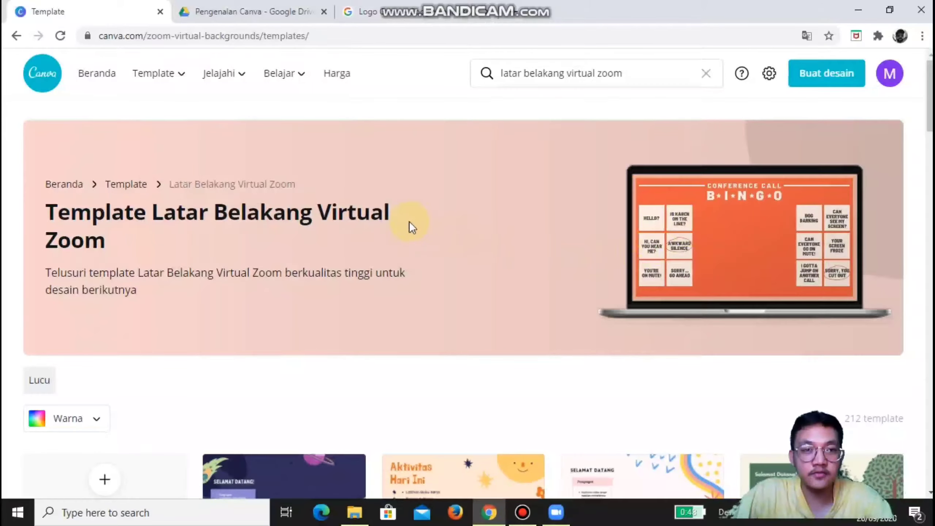
- Browse the virtual background templates and open the "Red, Orange and Blue Leaves Fun Zoom Background" template
scroll(134, 240, "down", 7)
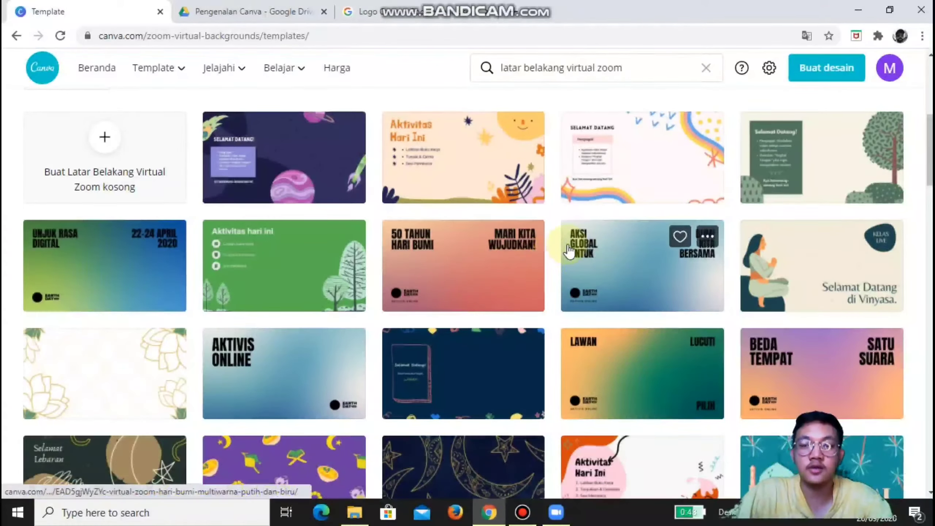
scroll(569, 252, "down", 3)
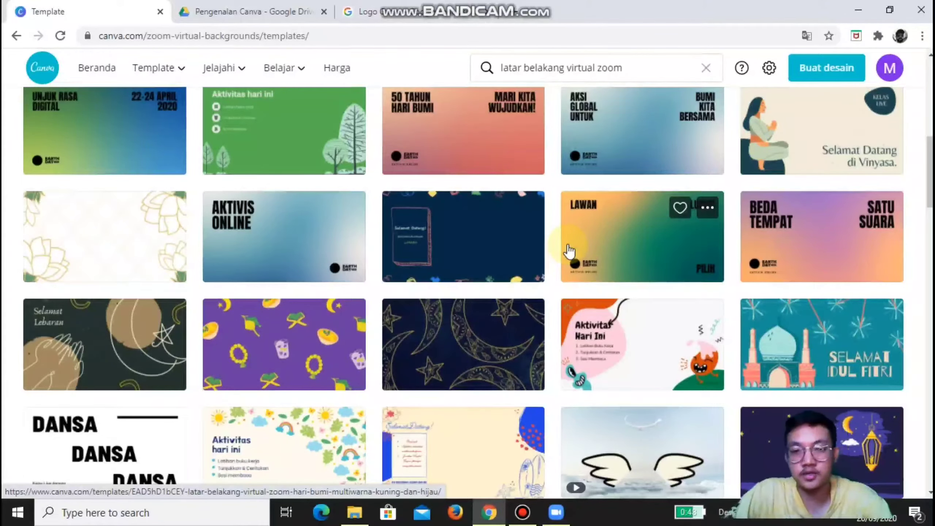
scroll(570, 252, "down", 6)
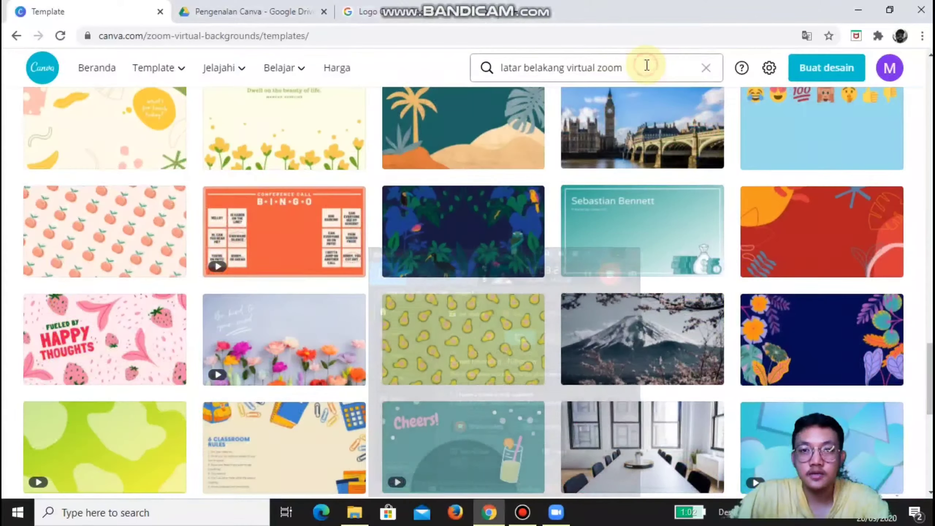
mouse_move(648, 231)
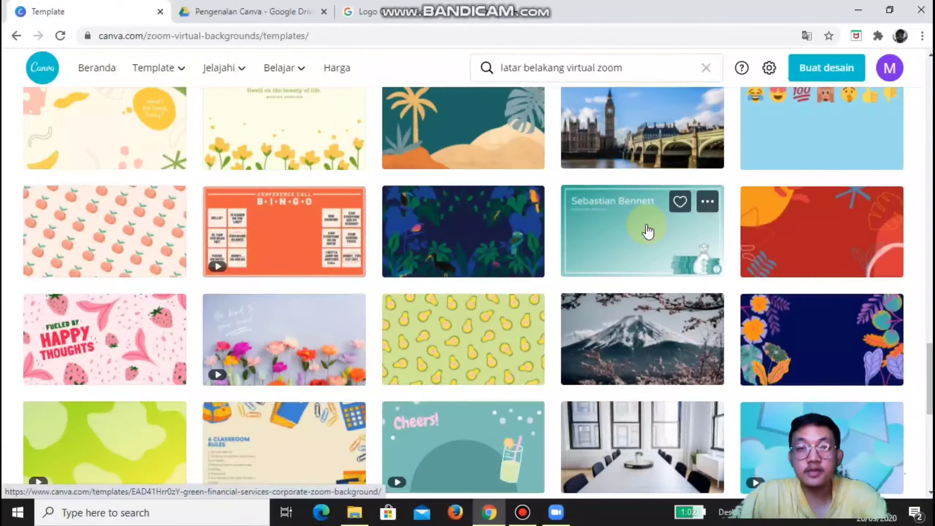
mouse_move(814, 217)
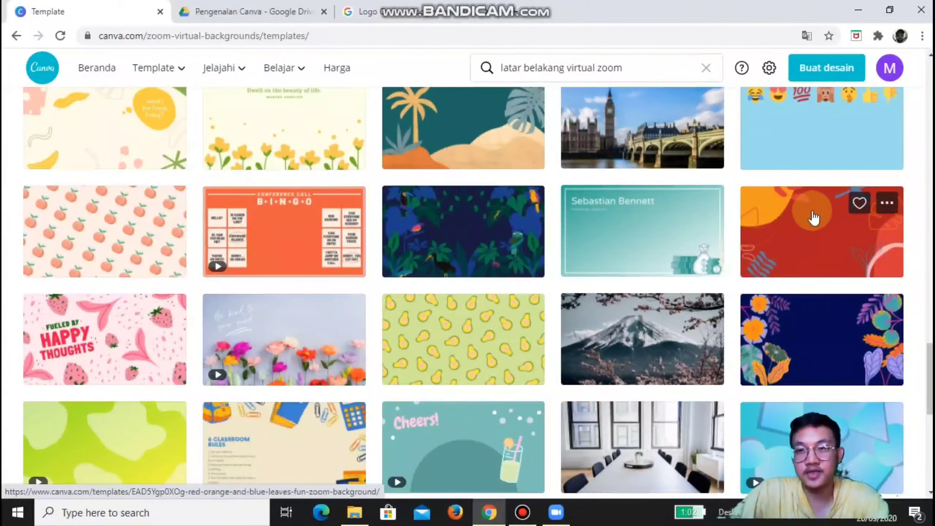
left_click(811, 226)
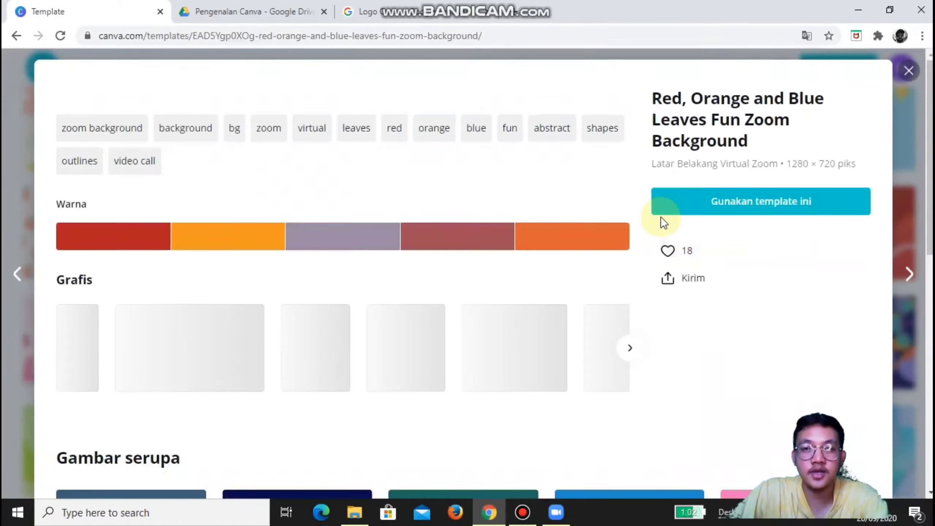
- Review the template's colours, graphics and similar images, and create a design from it
scroll(563, 216, "down", 1)
scroll(563, 216, "down", 5)
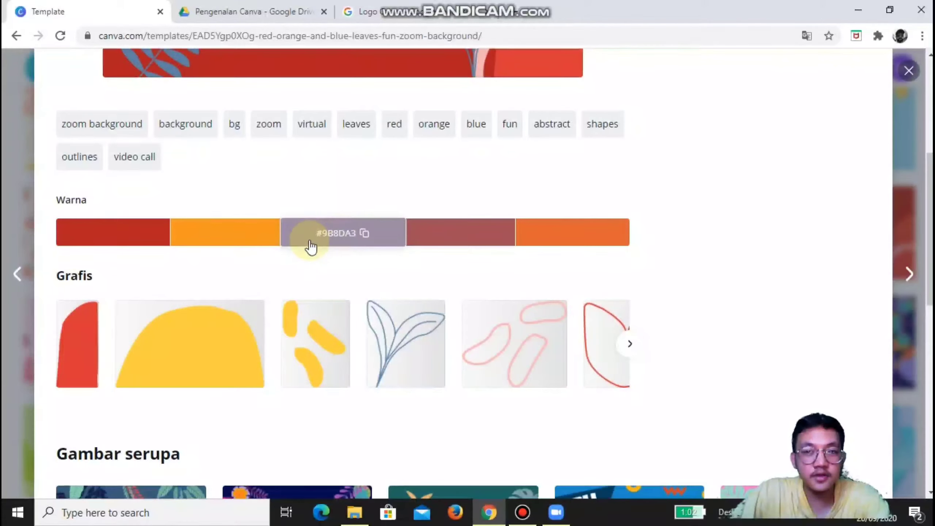
mouse_move(108, 243)
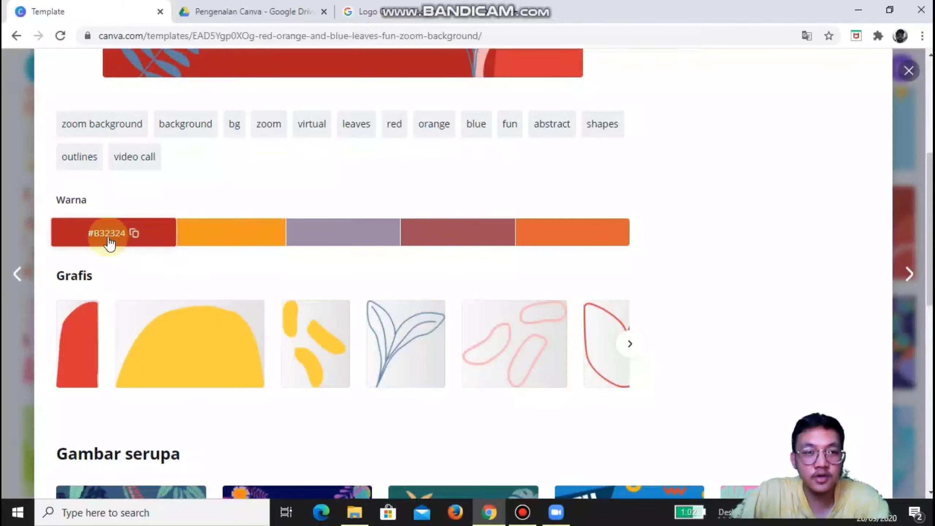
mouse_move(554, 238)
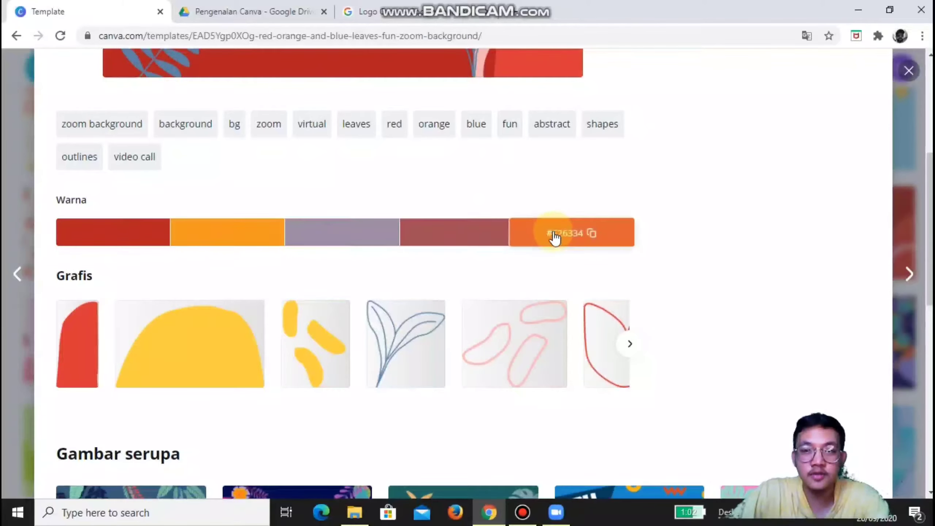
scroll(555, 239, "down", 9)
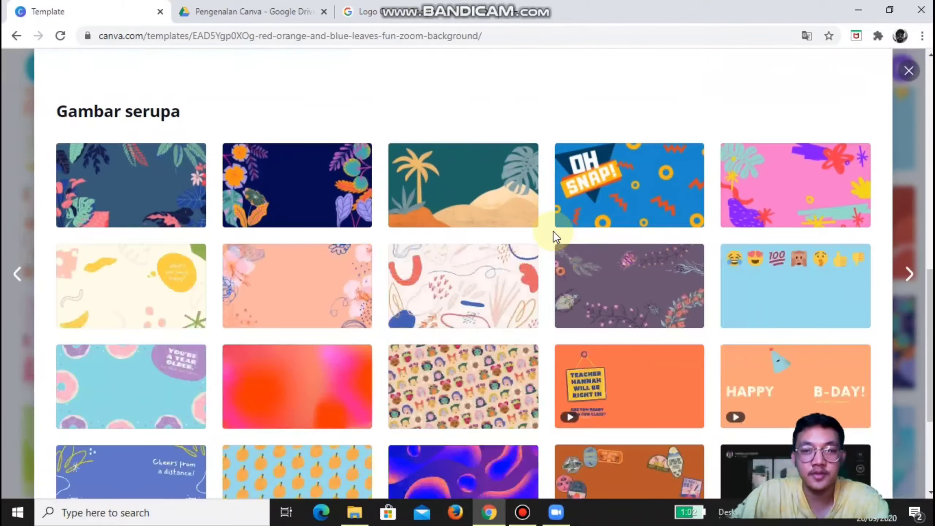
scroll(553, 230, "up", 10)
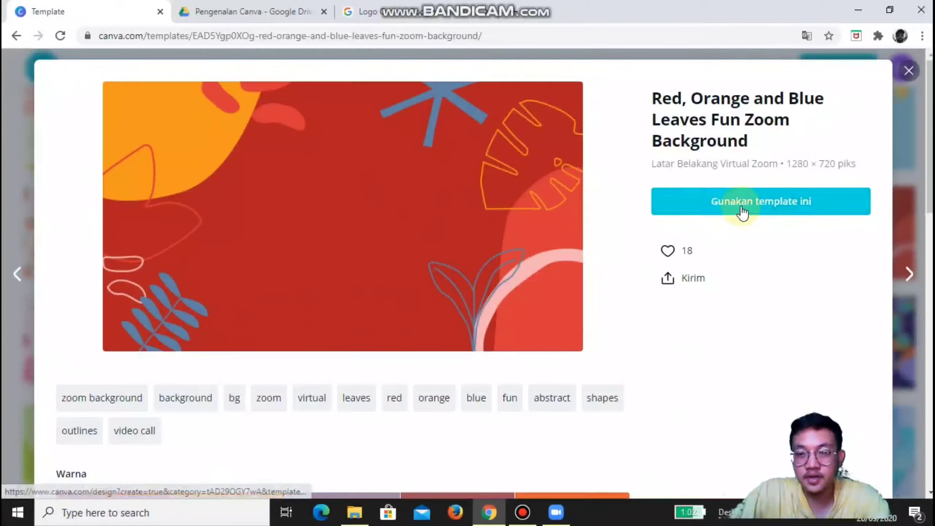
left_click(754, 203)
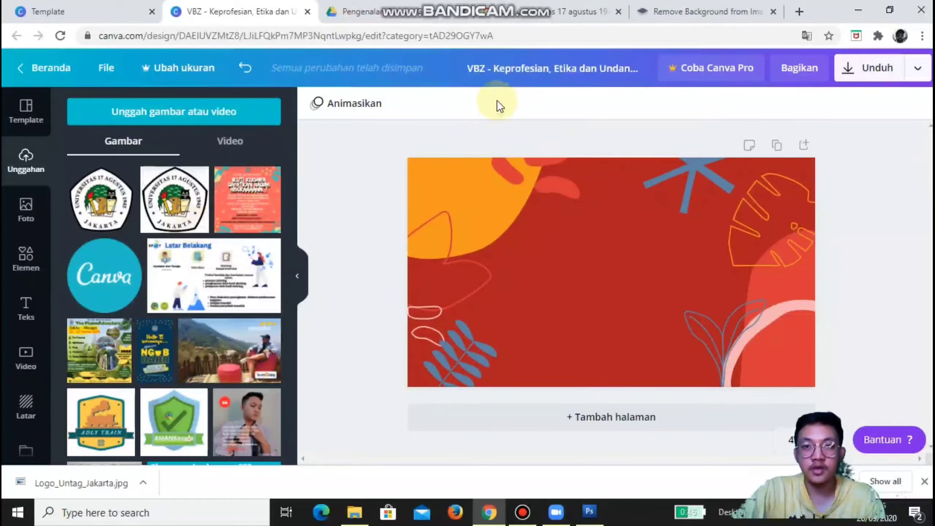
- Switch to Photoshop and view the eraser tool variants available for the Logo_Untag_Jakarta.jpg image
left_click(590, 512)
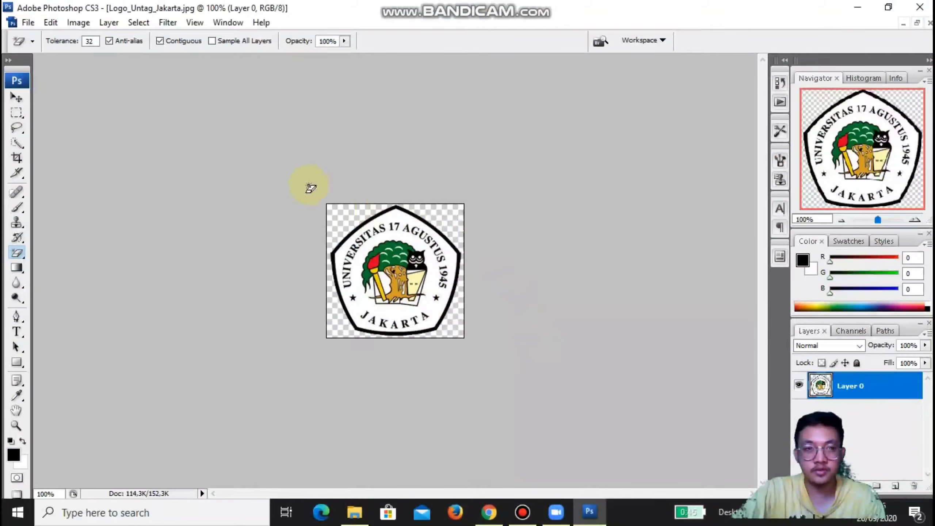
left_click(23, 259)
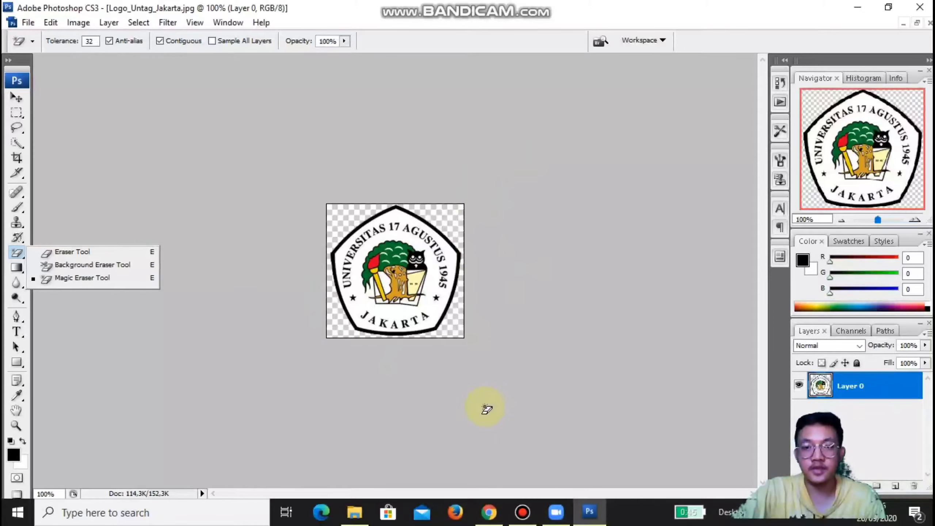
left_click(590, 513)
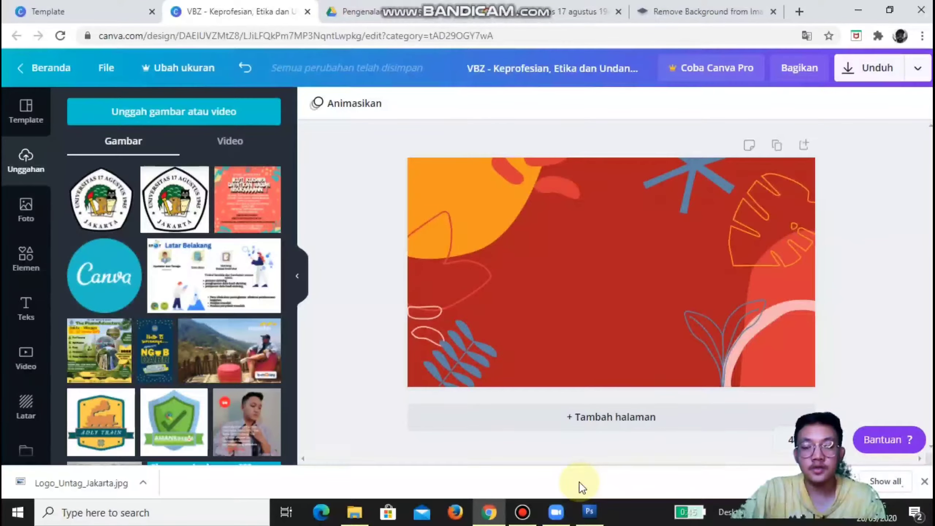
- View the remove.bg page and the Universitas 17 Agustus 1945 Jakarta logo in the Google image results
left_click(705, 7)
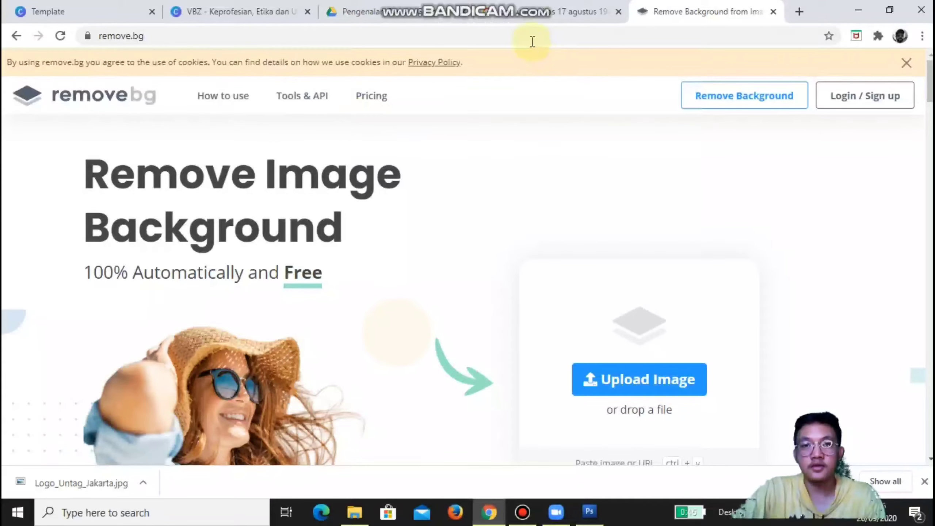
left_click(515, 15)
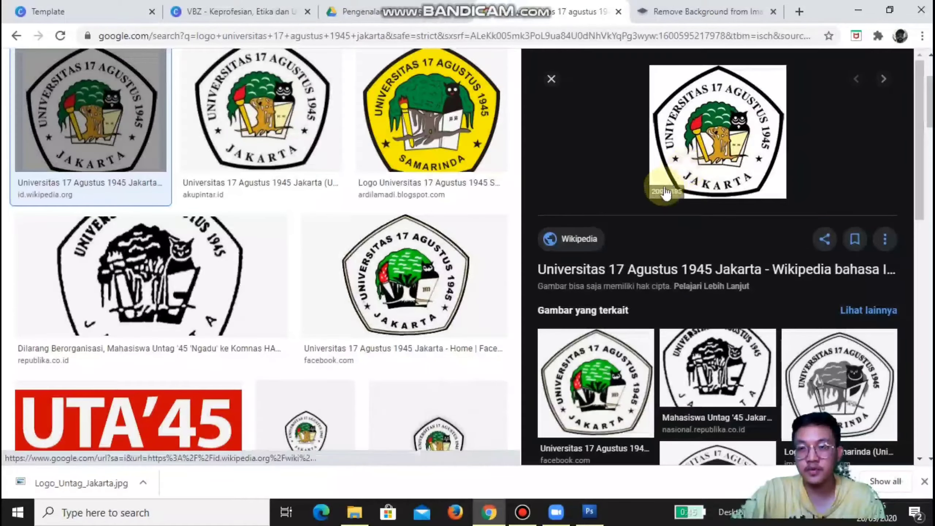
left_click(692, 11)
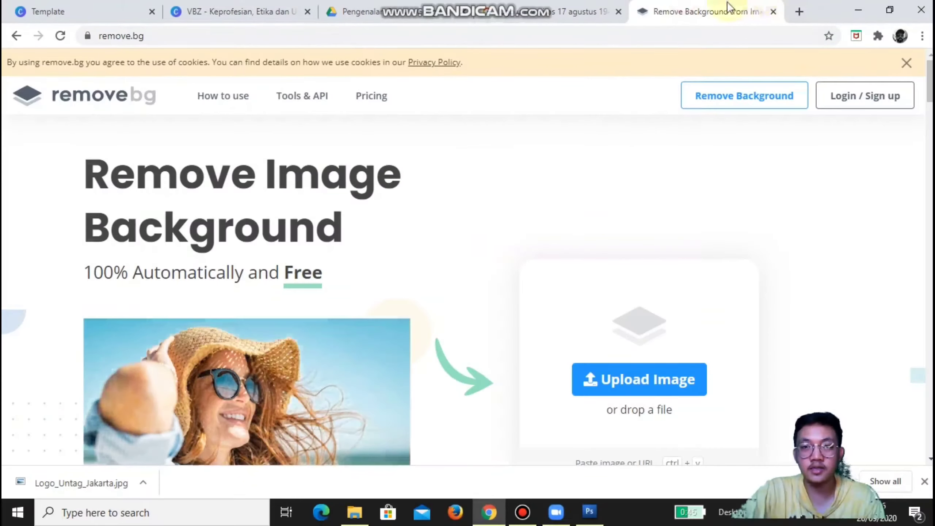
key("ctrl+shift+Tab")
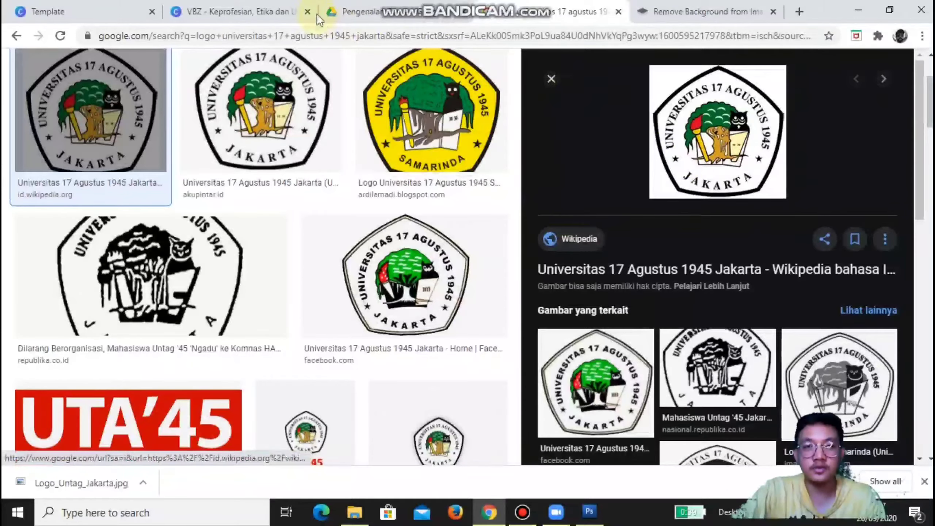
left_click(83, 7)
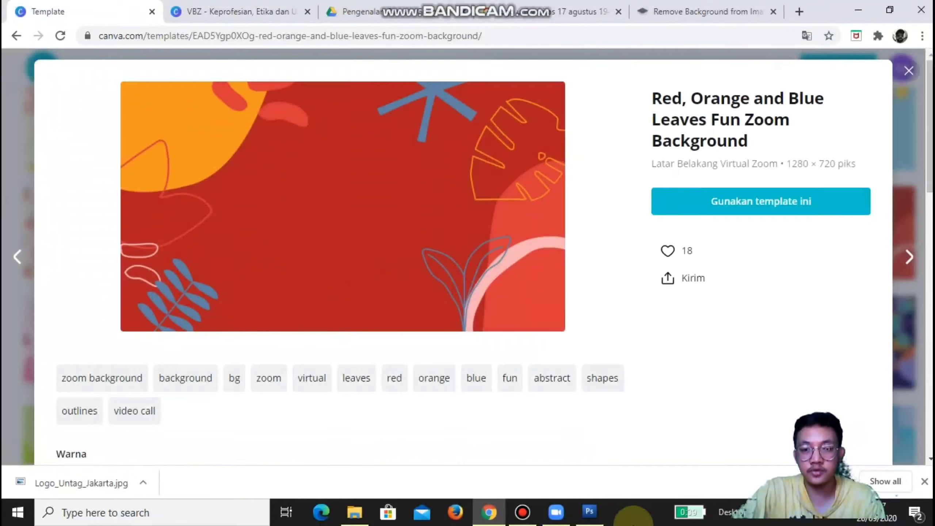
- Look over the background-free logo in Photoshop, the remove.bg upload page and the Video YouTube folder in File Explorer
left_click(589, 512)
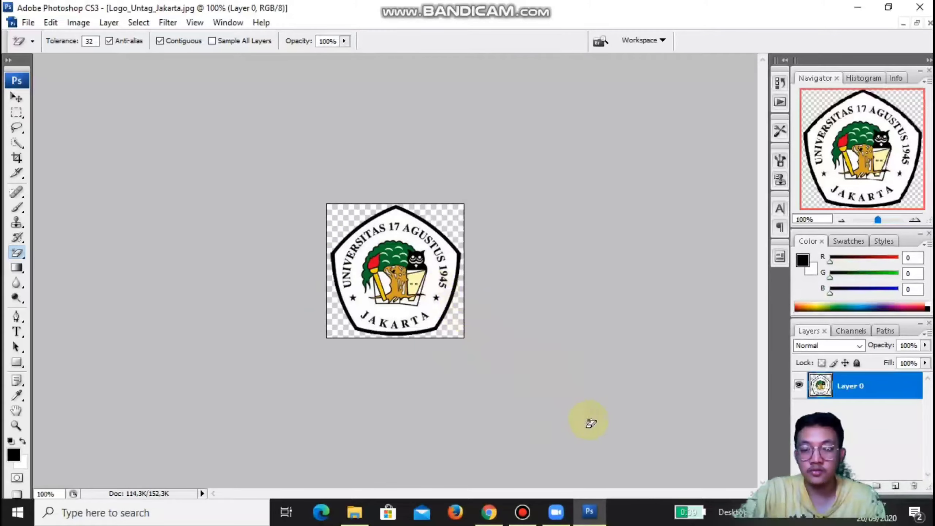
left_click(489, 512)
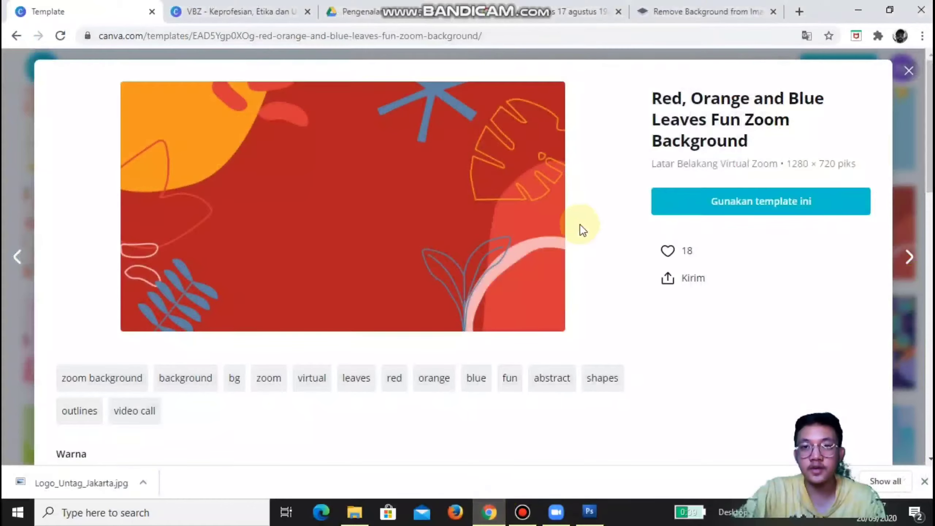
left_click(709, 8)
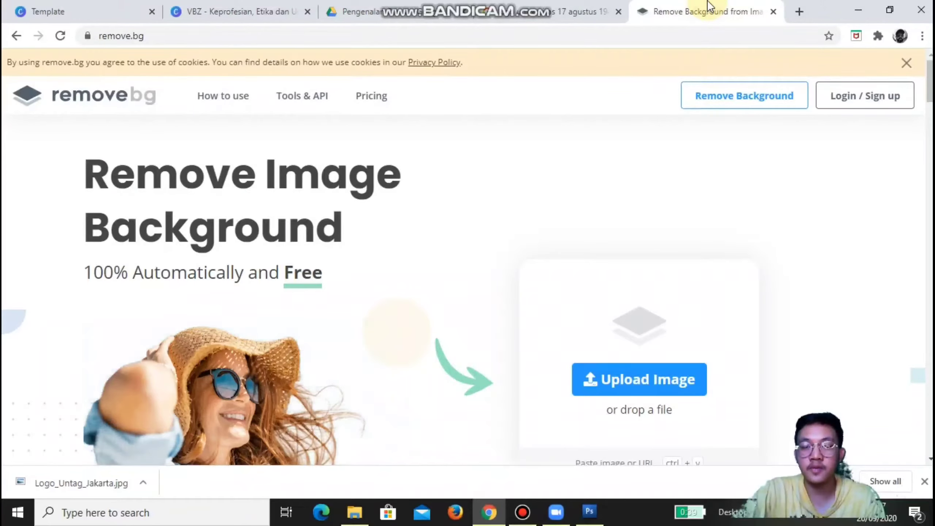
left_click(589, 512)
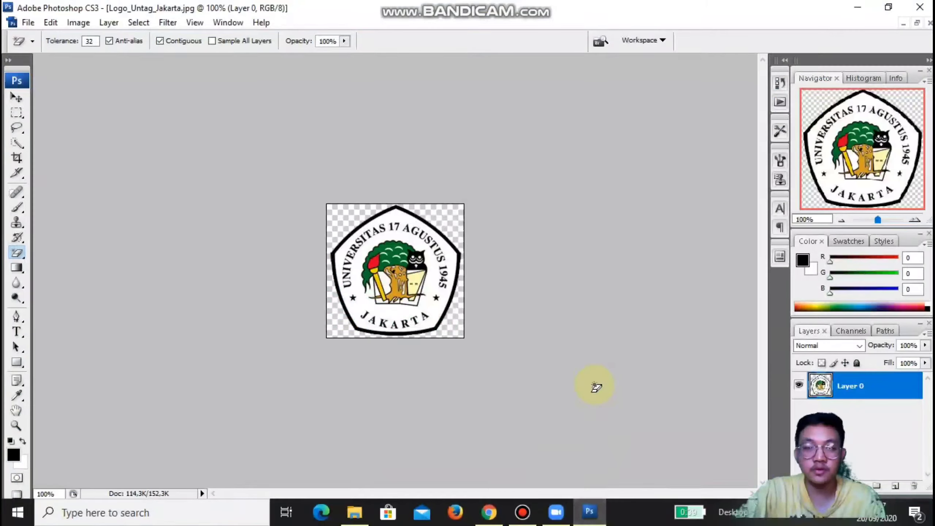
left_click(590, 512)
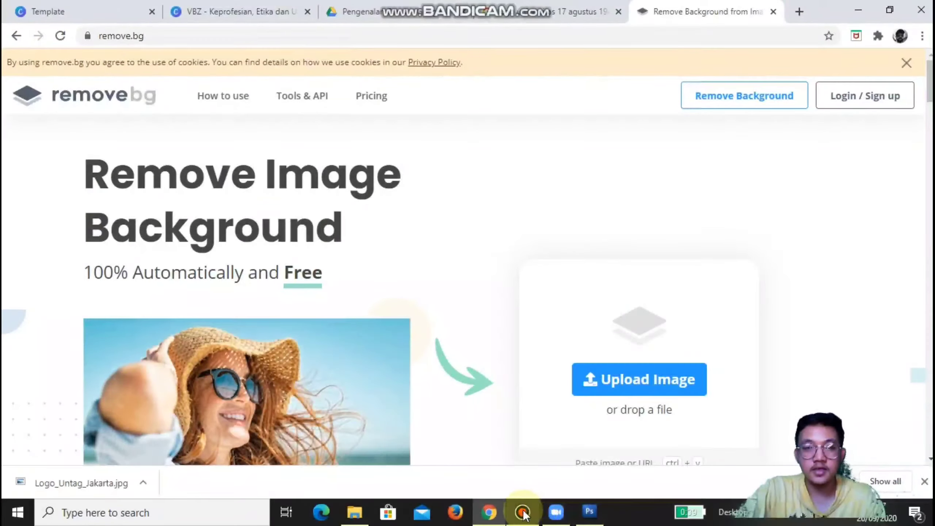
left_click(492, 511)
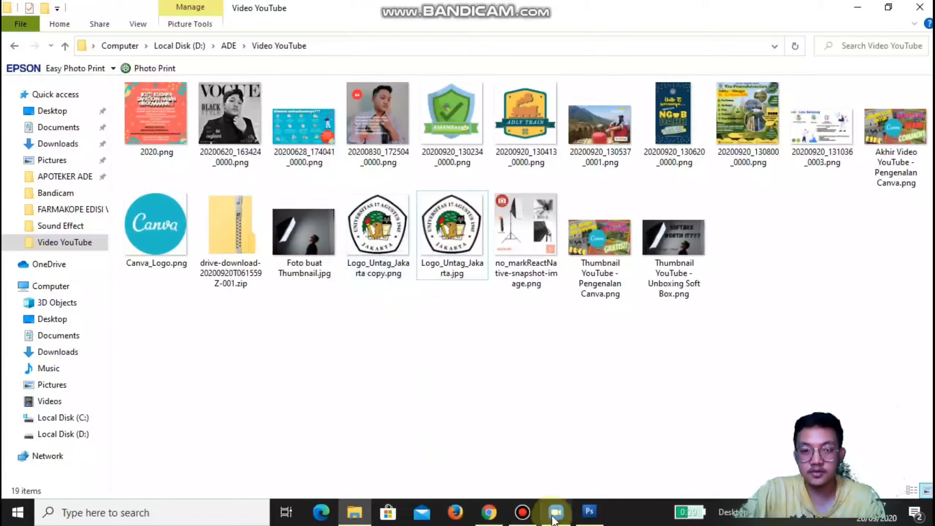
left_click(489, 511)
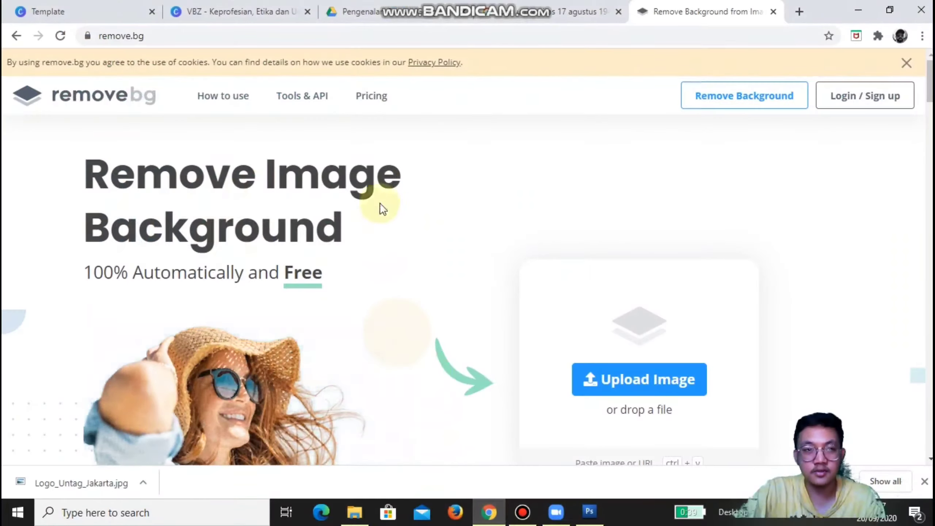
left_click(37, 9)
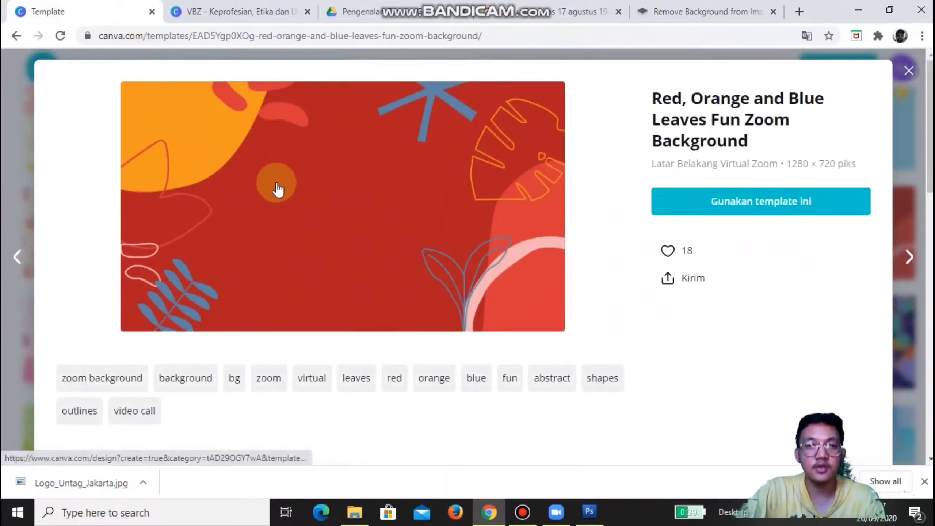
- Return to the red Zoom background design, look through the uploaded images and open the choice of upload sources
left_click(222, 7)
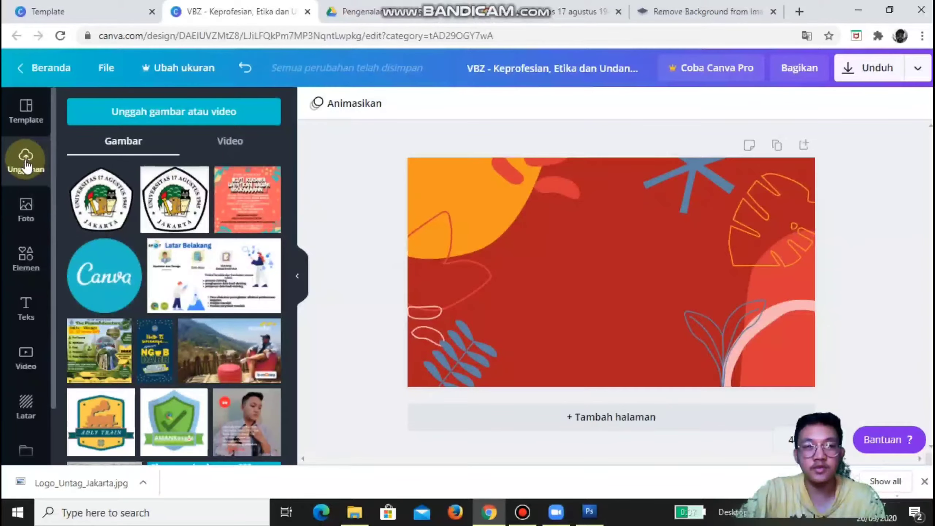
scroll(158, 205, "down", 5)
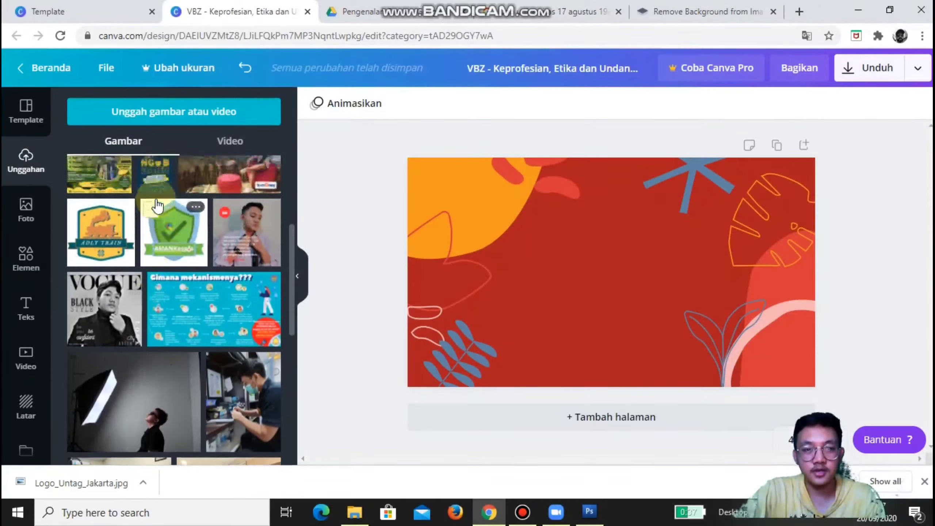
left_click(157, 113)
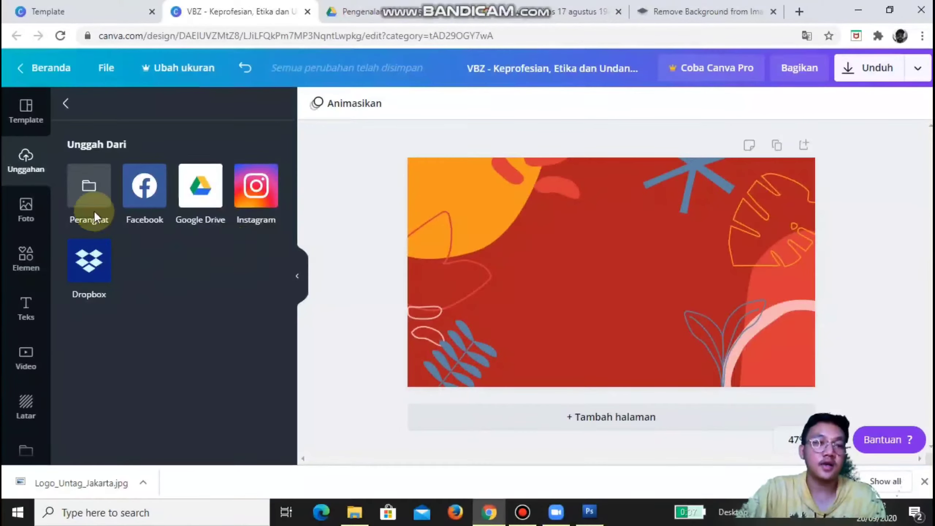
- Upload Logo_Untag_Jakarta copy.png from the device's Video YouTube folder to the image uploads
left_click(90, 199)
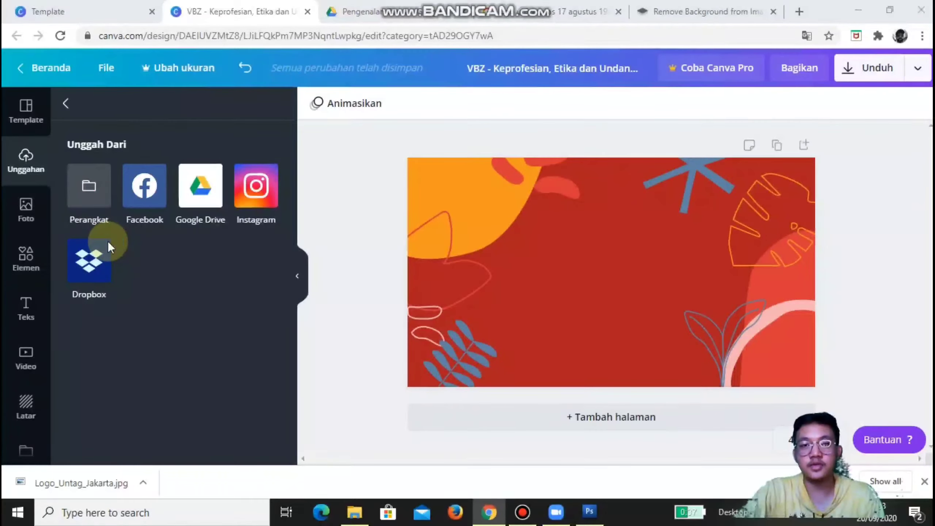
left_click(332, 222)
scroll(331, 222, "down", 5)
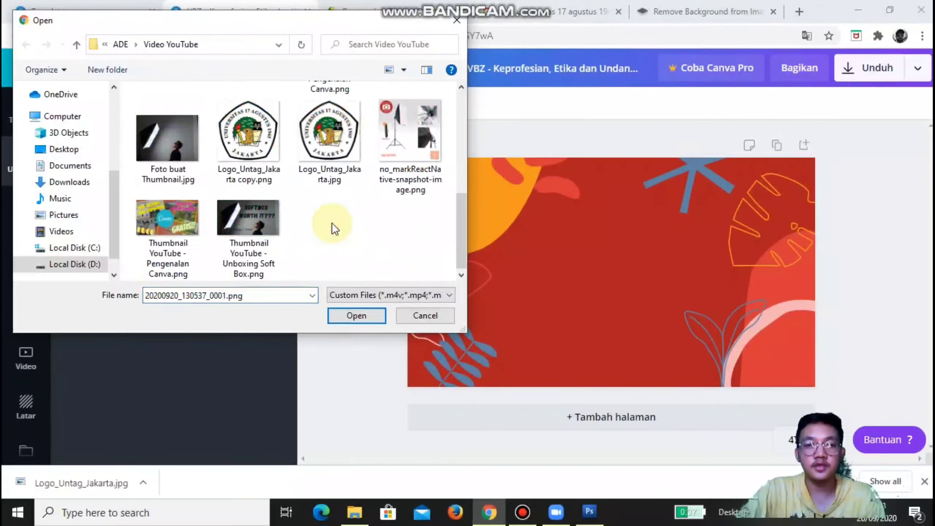
left_click(245, 135)
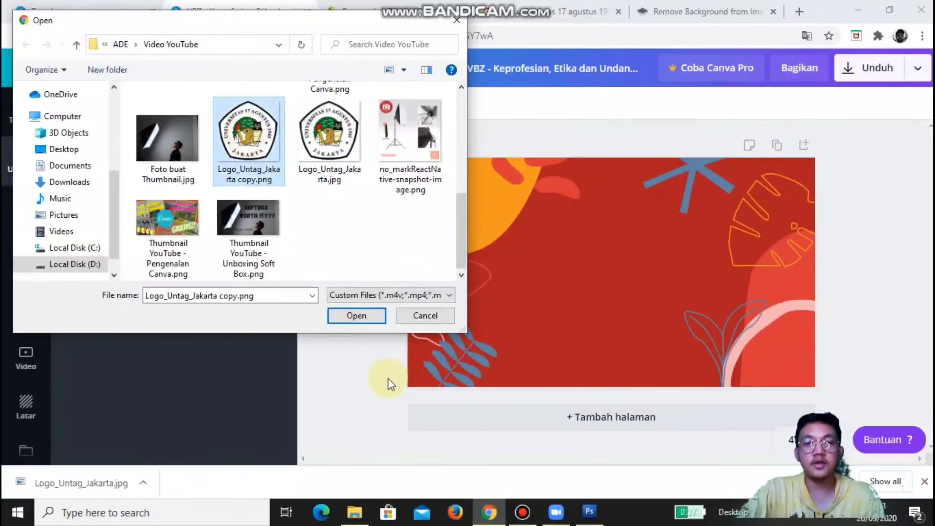
left_click(357, 315)
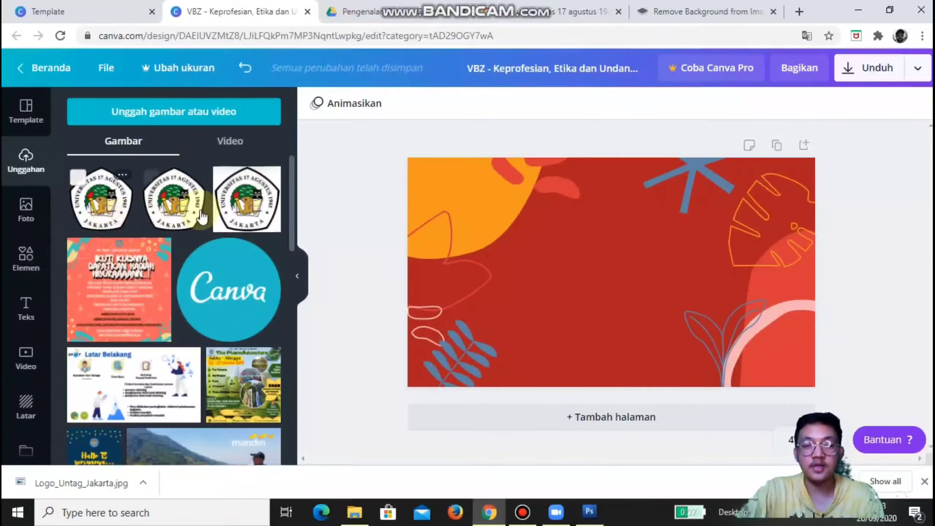
- Add the background-free university logo to the red design and move it to the upper-left corner of the page
left_click(174, 210)
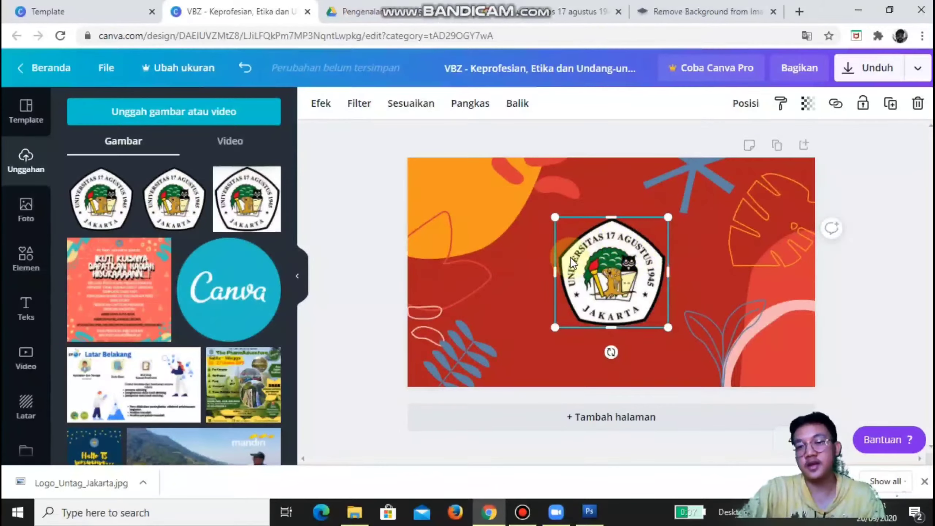
left_click_drag(611, 260, 471, 202)
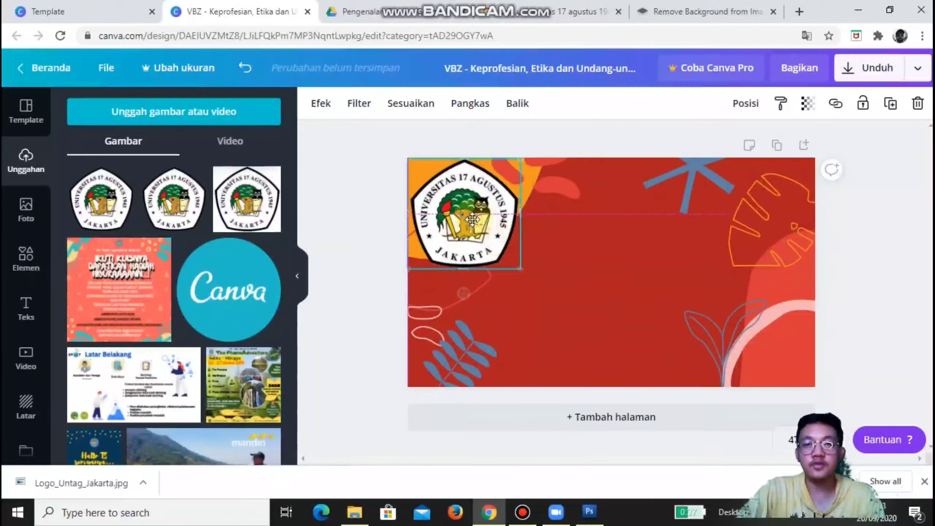
left_click(648, 353)
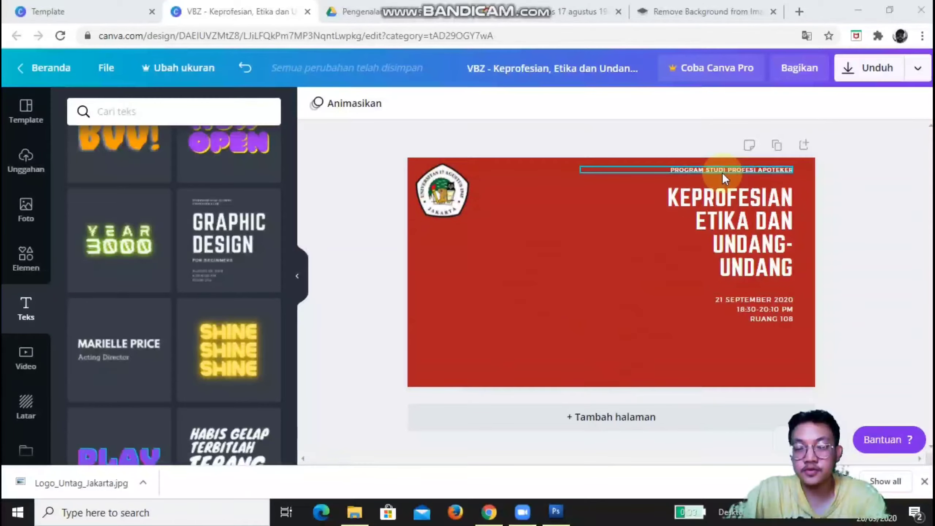
- Add a plain solid line to the design and shorten it to about 169 wide
left_click(477, 187)
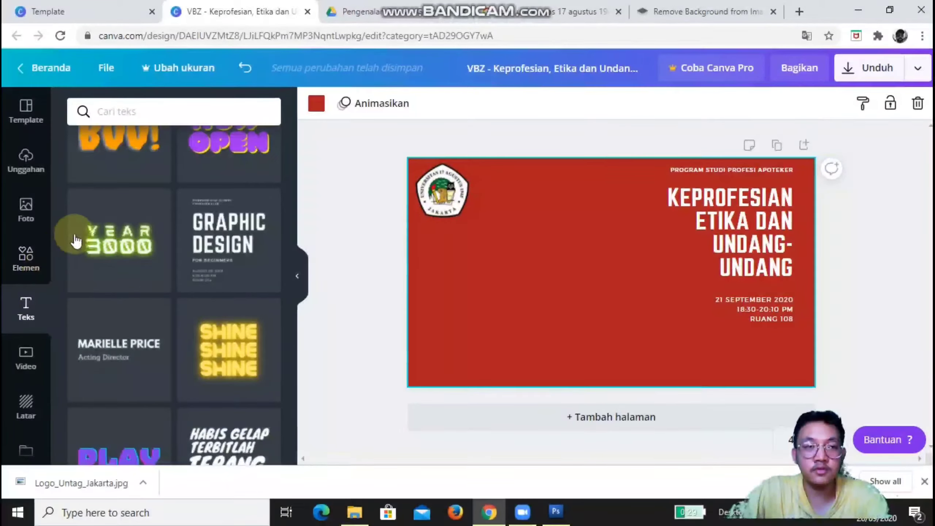
left_click(26, 271)
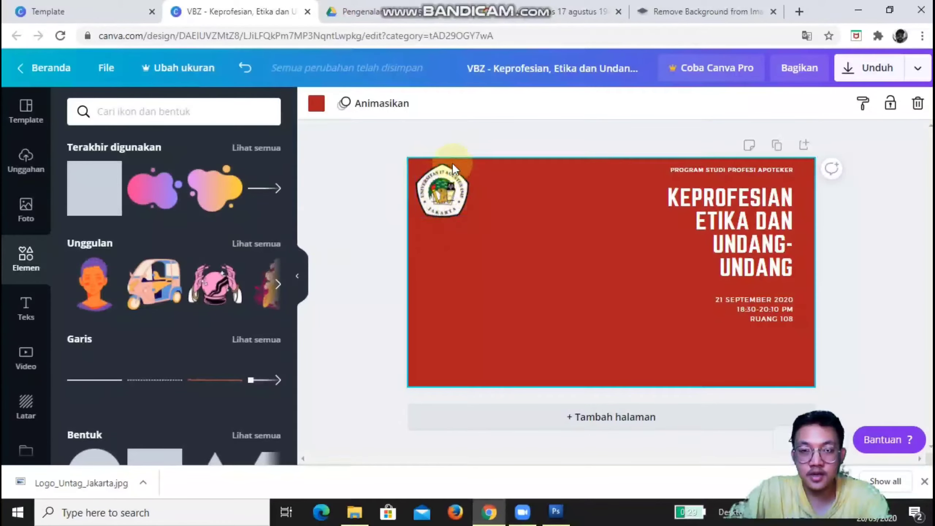
left_click(486, 188)
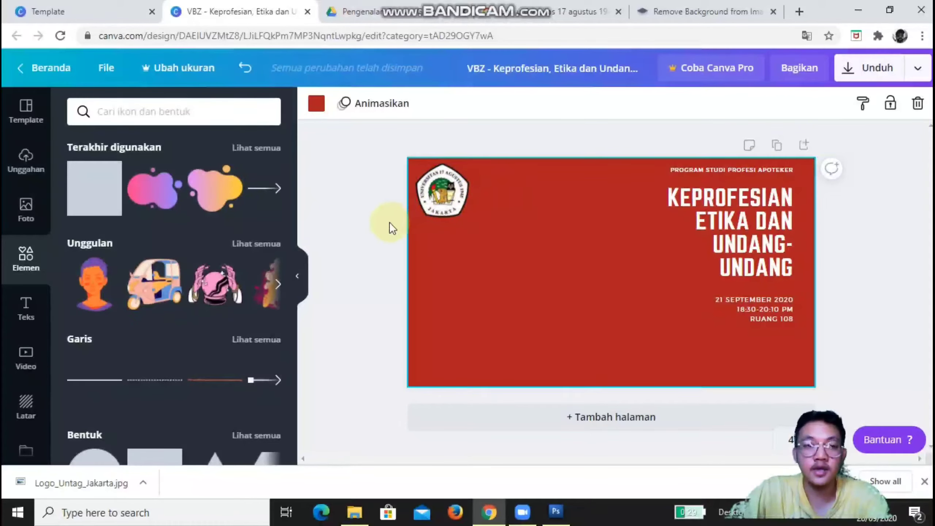
left_click(90, 382)
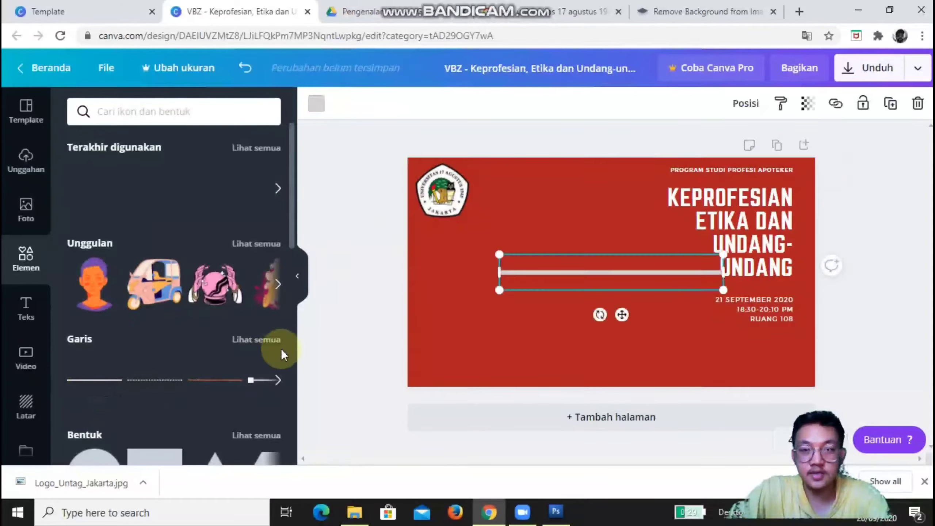
left_click_drag(723, 283, 555, 257)
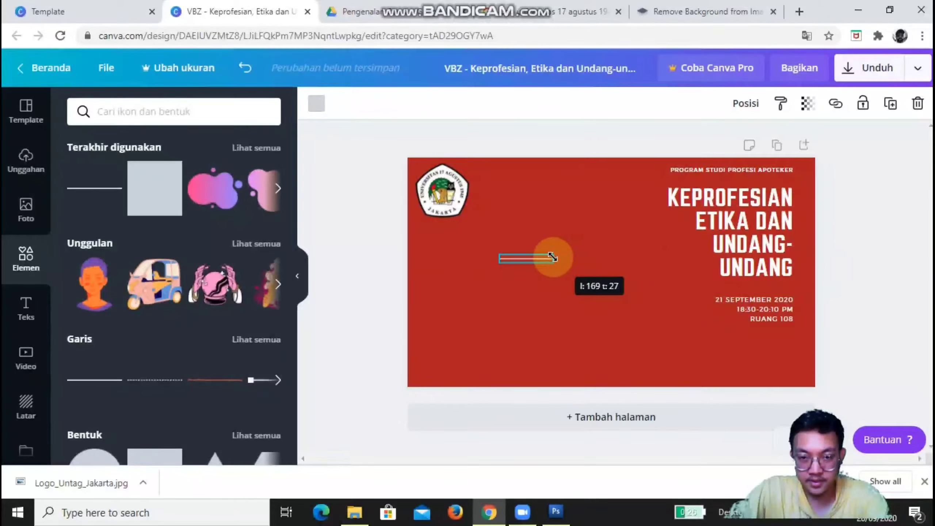
left_click(605, 251)
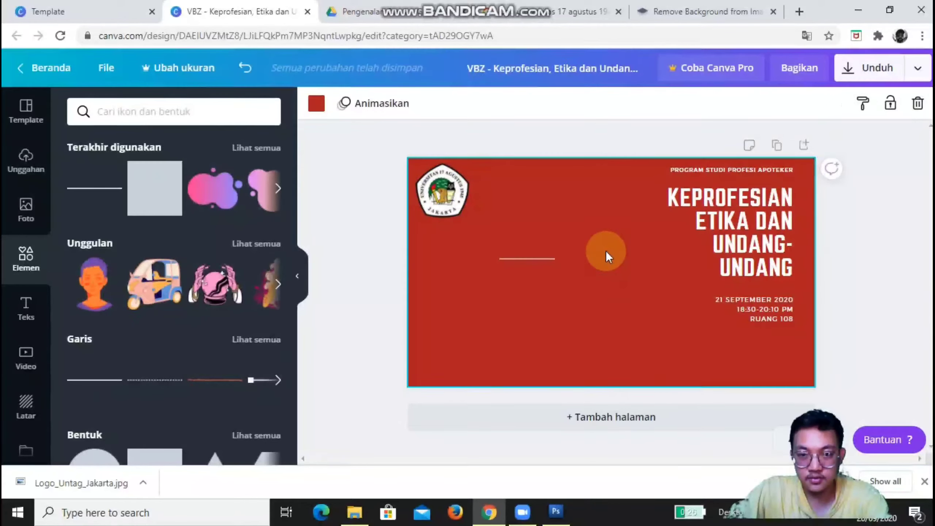
- Turn the short line vertical and place a copy of it just right of the university logo
left_click(542, 259)
left_click_drag(554, 262, 492, 242)
left_click(493, 277)
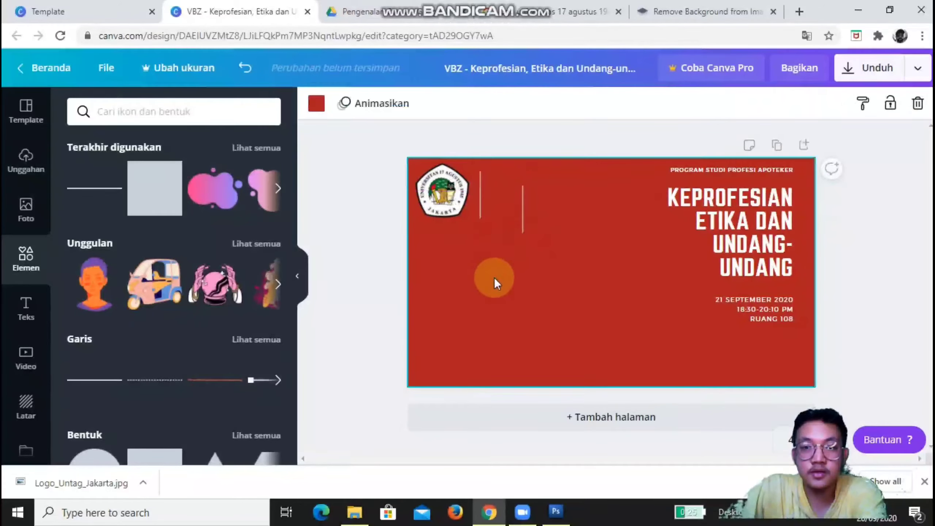
- Fine-tune the vertical line's position close beside the logo and delete the spare vertical line farther right
left_click(482, 203)
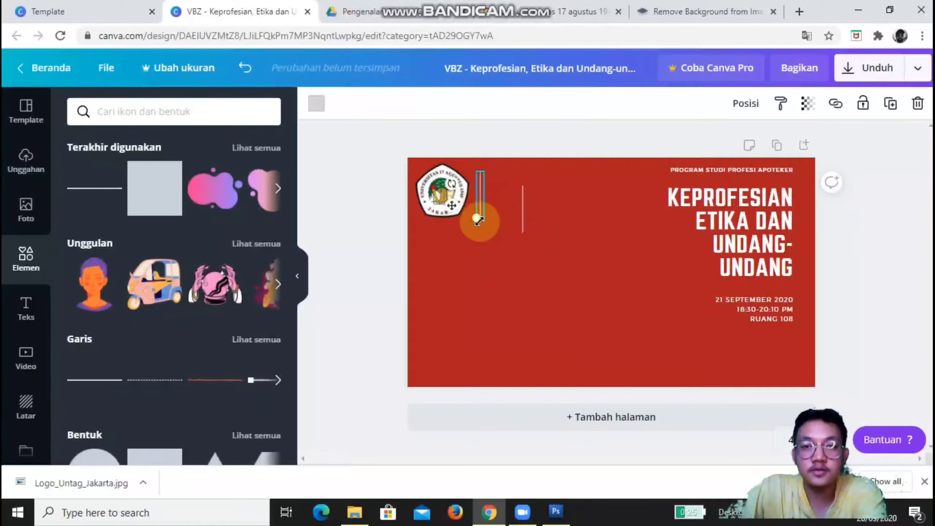
left_click_drag(481, 196, 480, 195)
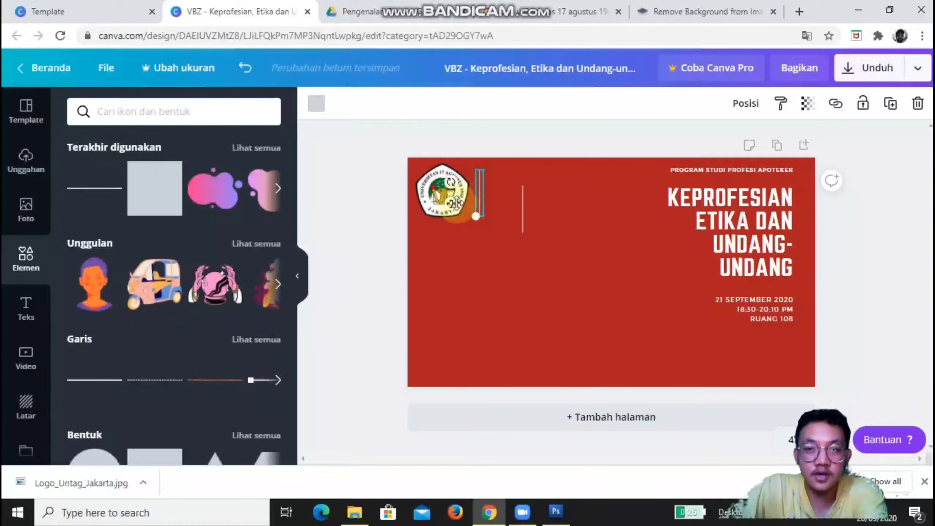
left_click_drag(451, 202, 452, 201)
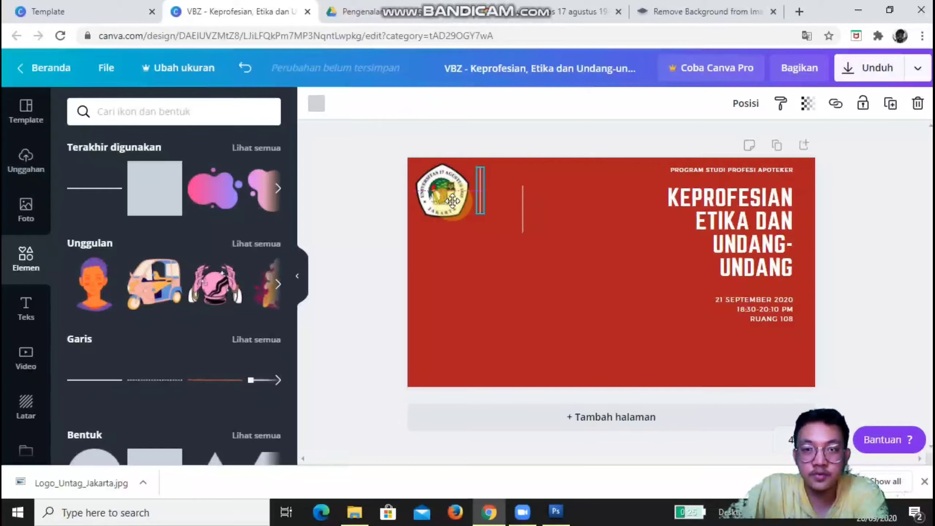
left_click_drag(453, 201, 450, 201)
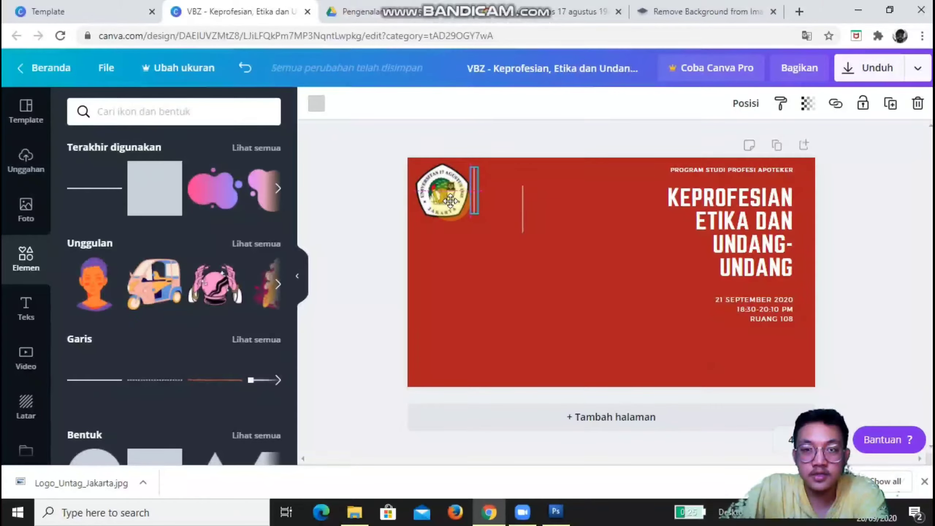
left_click(467, 284)
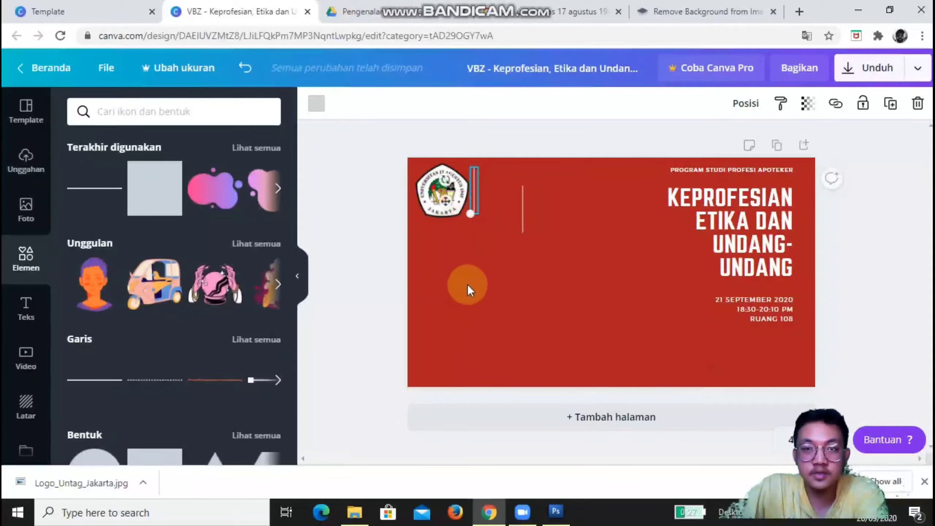
left_click(524, 223)
key("Delete")
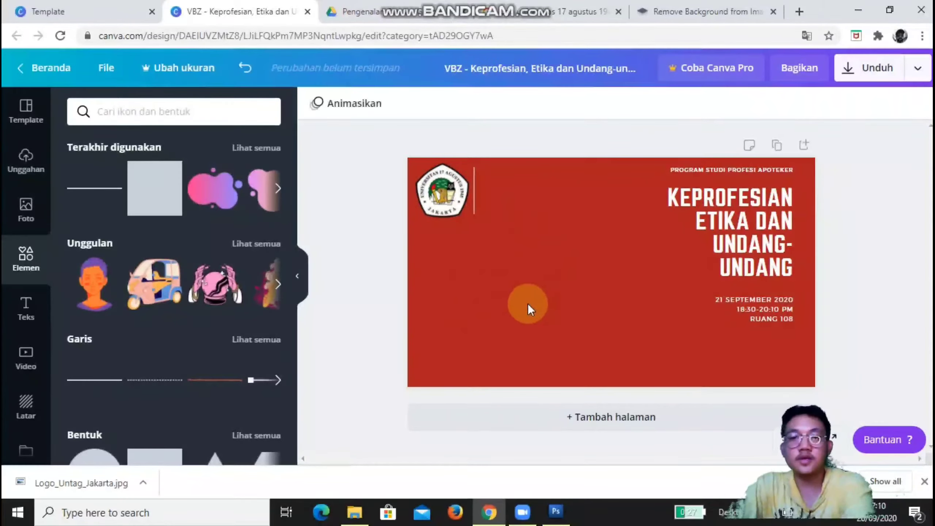
- Add a subheading text box to the design reading "UNIVERSITAS 17 AGUSTUS 1945"
left_click(29, 310)
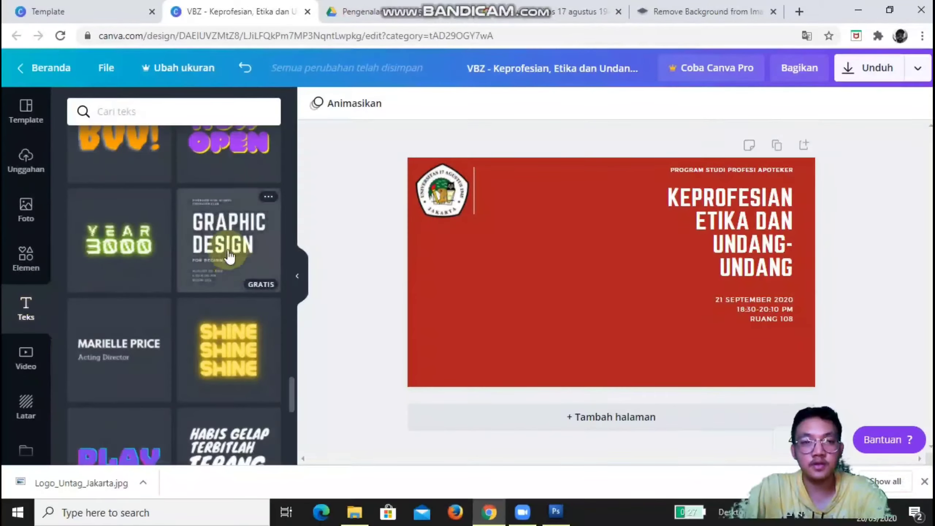
scroll(165, 278, "down", 10)
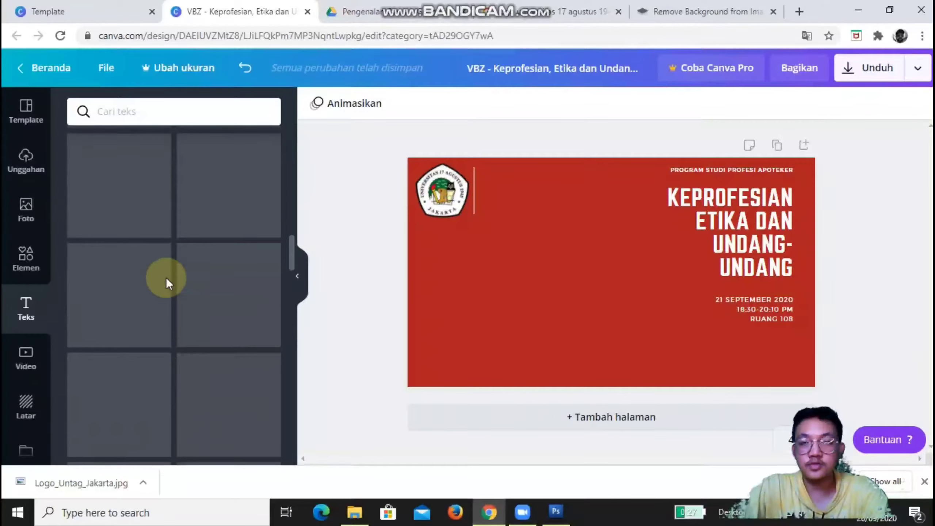
scroll(166, 278, "up", 10)
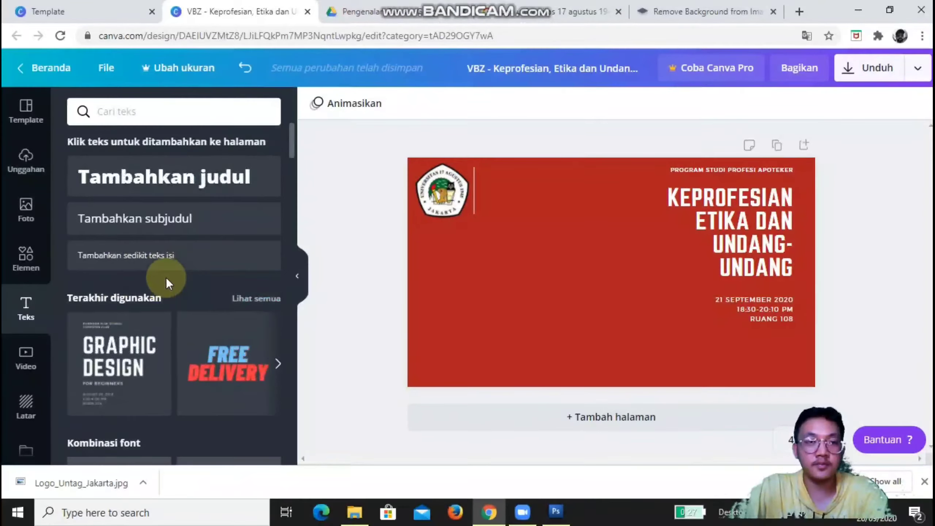
left_click(187, 222)
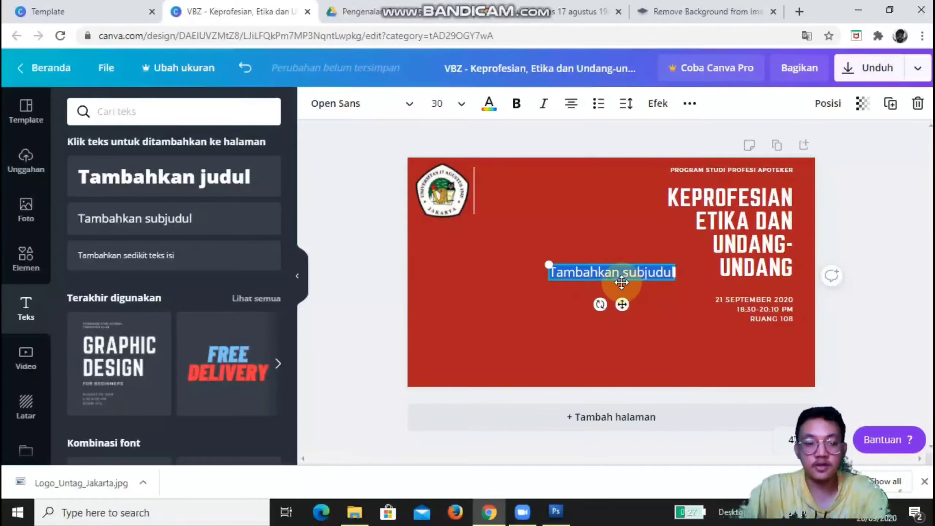
type("UNIVE")
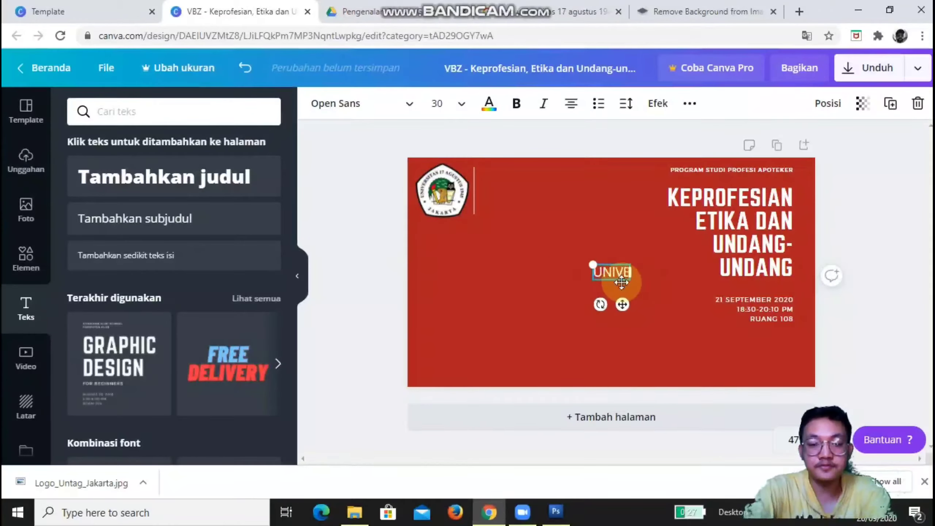
type("RSITAS")
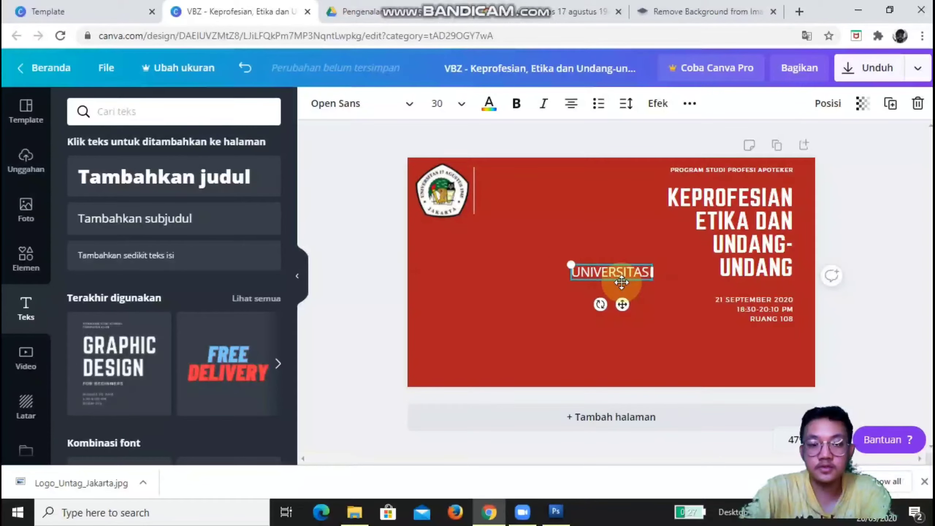
type(" 17 AGUSTUS")
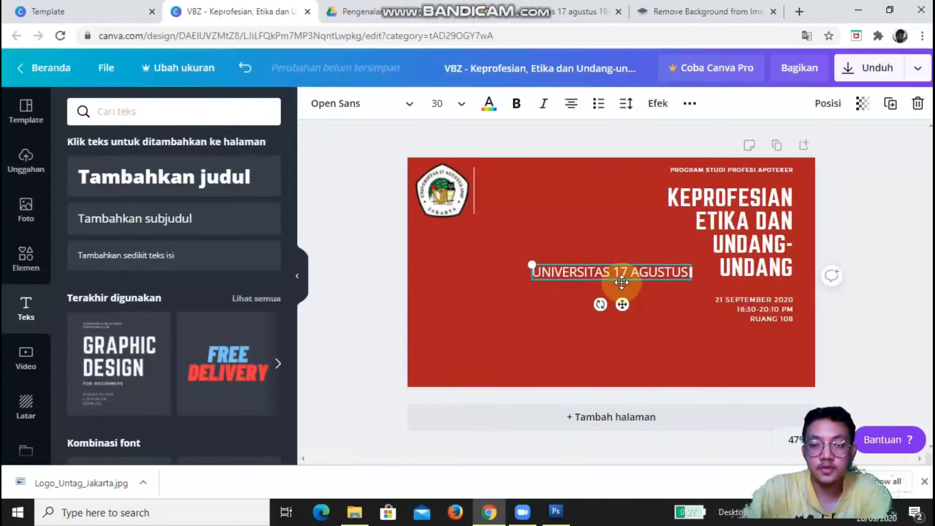
type(" 1")
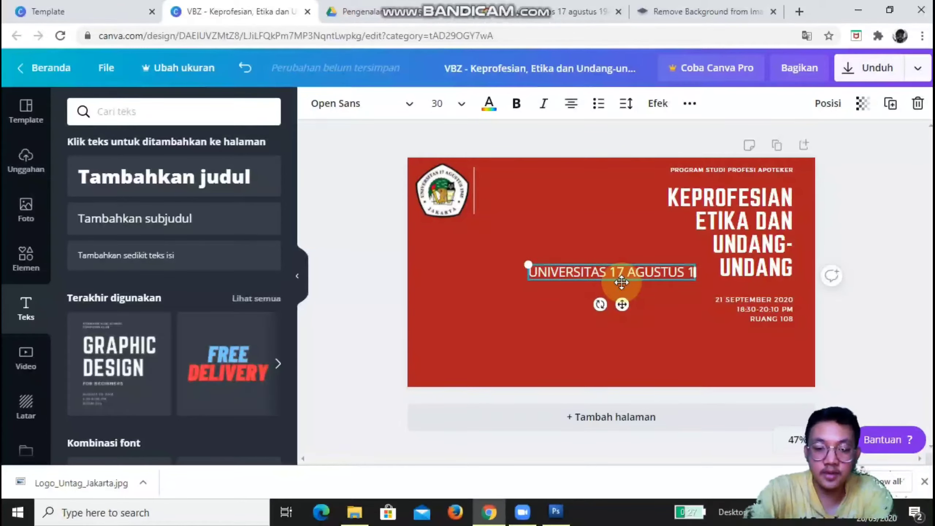
type("945")
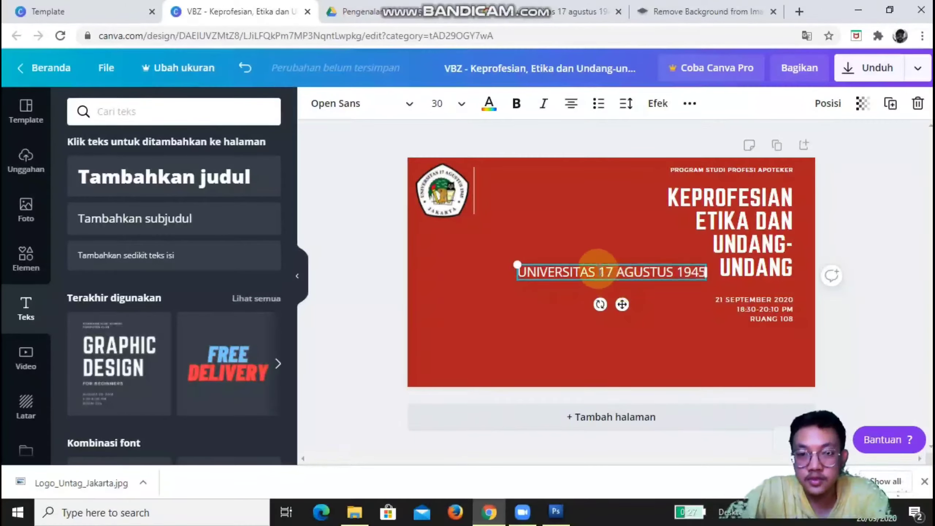
- Break the university name into three lines: UNIVERSITAS, 17 AGUSTUS and 1945
left_click(598, 272)
key("Return")
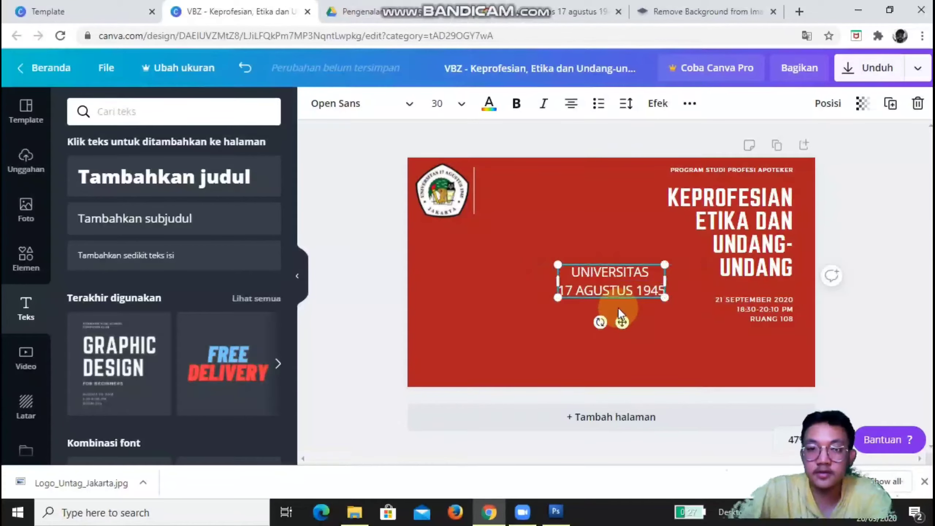
left_click(640, 290)
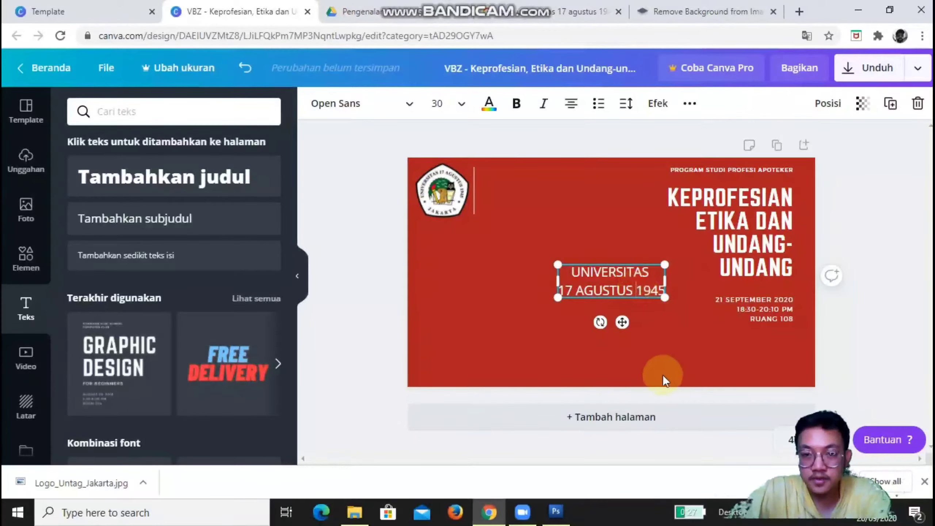
key("Return")
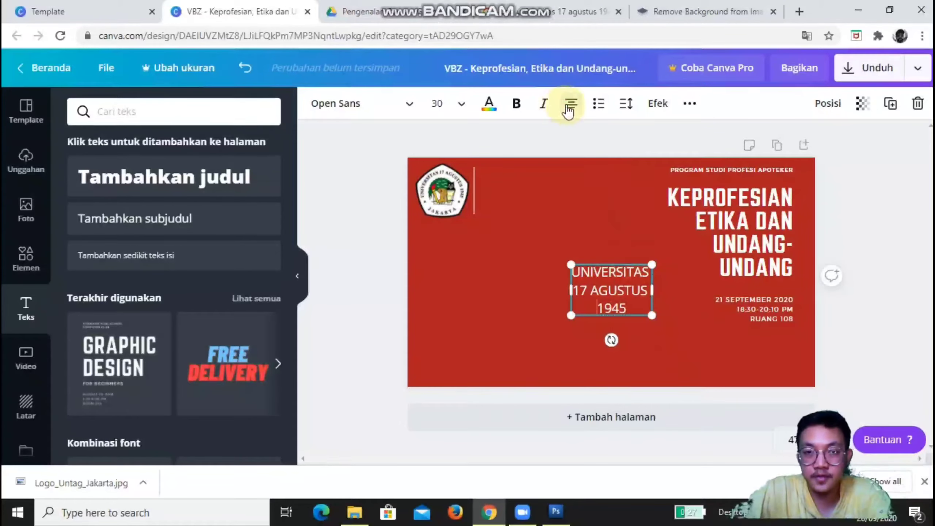
- Left-align the three-line university name and line up the start of its second line
left_click(569, 108)
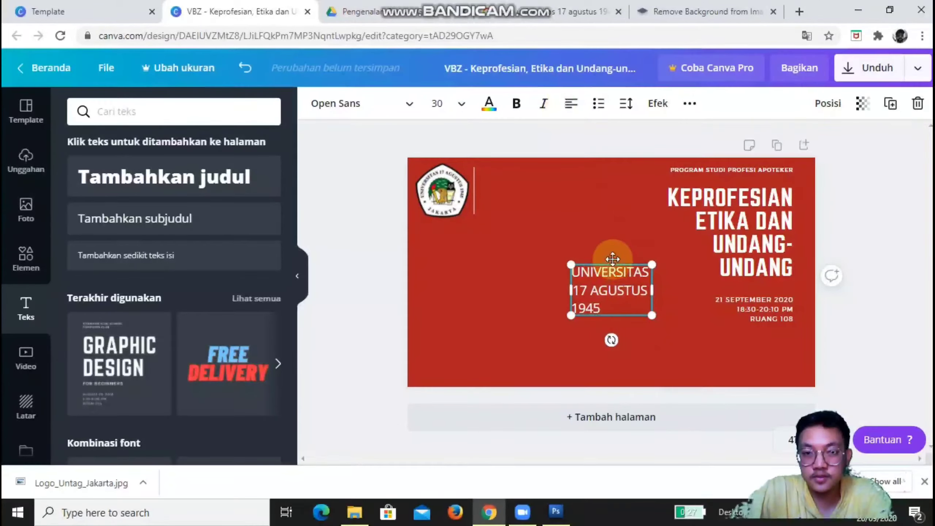
left_click(612, 262)
left_click(611, 264)
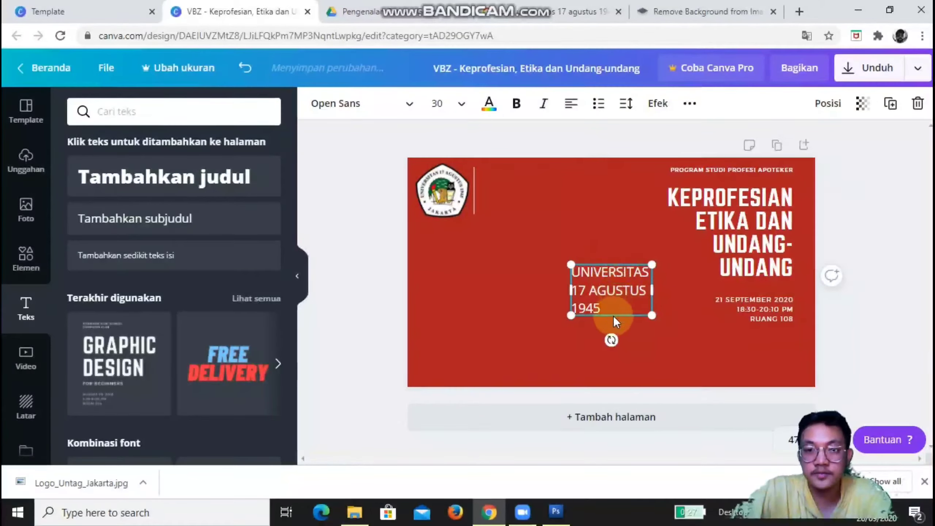
left_click(619, 253)
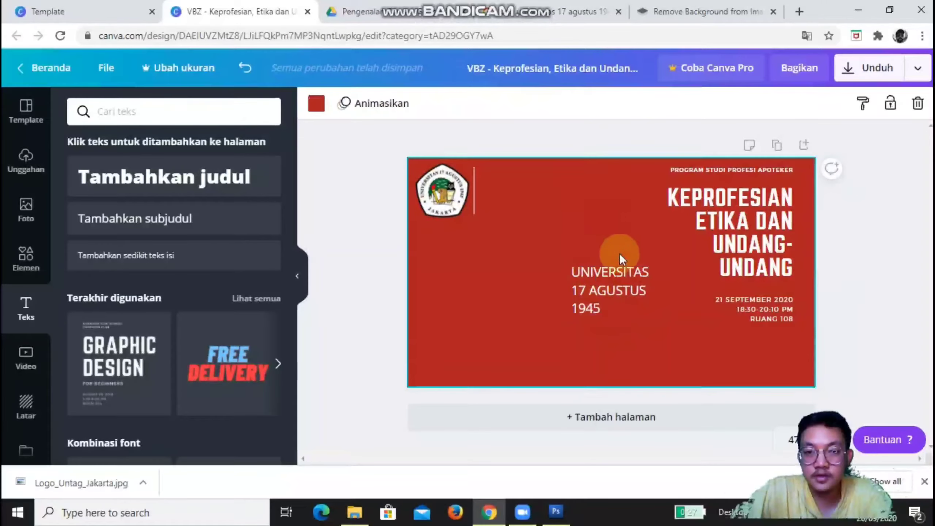
- Move the three-line university name beside the vertical line and scale its text down to size 24.3
left_click(610, 280)
left_click_drag(618, 320, 533, 215)
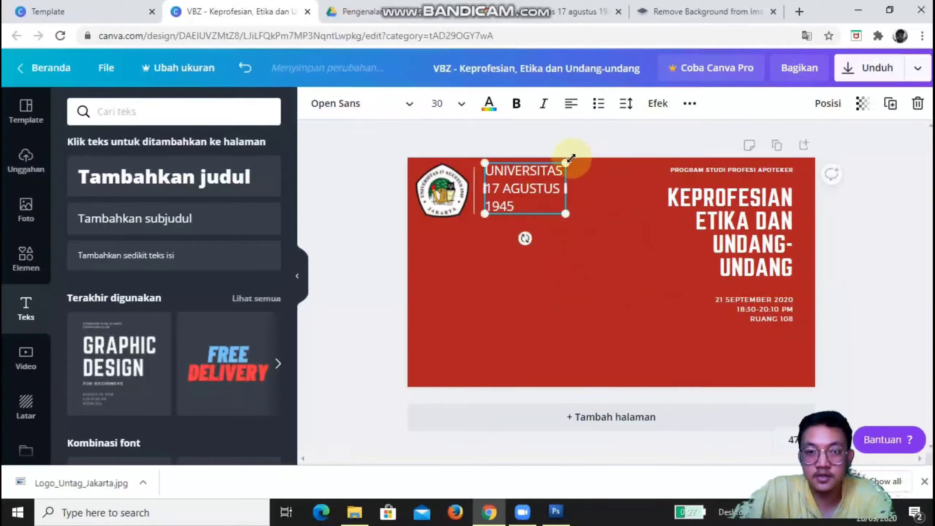
left_click_drag(566, 164, 550, 173)
left_click_drag(519, 206, 517, 201)
left_click(551, 347)
- Nudge the university name slightly left and down, closer to the vertical line
left_click(522, 194)
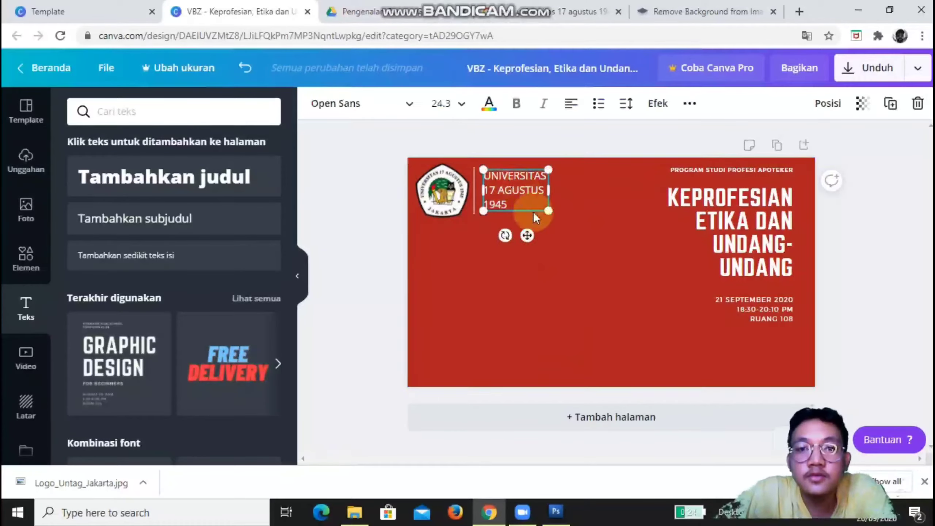
key("Left")
key("Left")
key("Left")
key("Left")
key("Left")
key("Left")
key("Left")
key("Left")
key("Down")
key("Down")
left_click(545, 313)
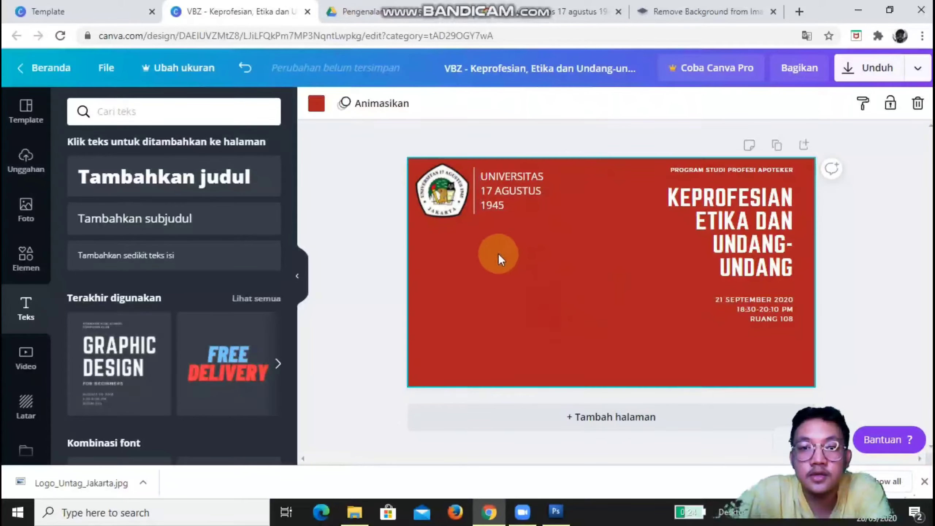
- Shrink the university logo from its lower-left corner to about 164 wide by 160 high
left_click(441, 193)
left_click_drag(412, 218, 422, 213)
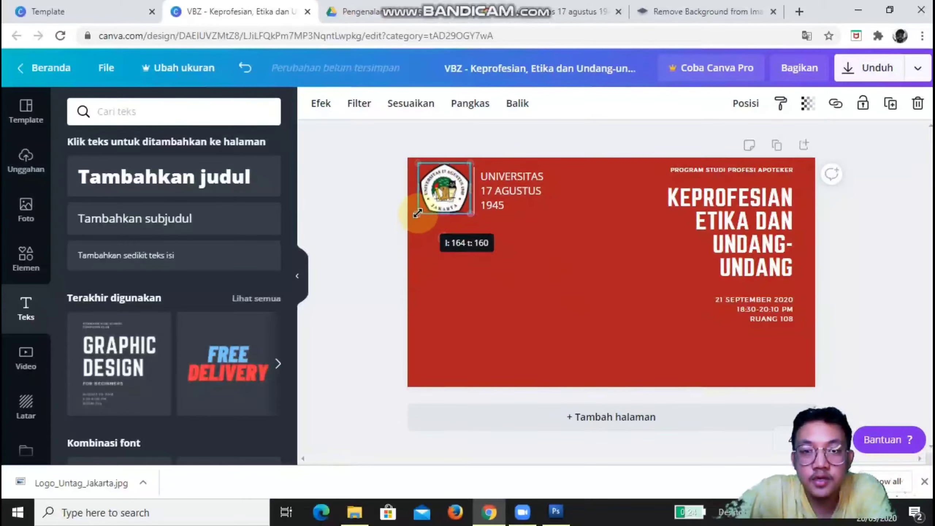
left_click(504, 273)
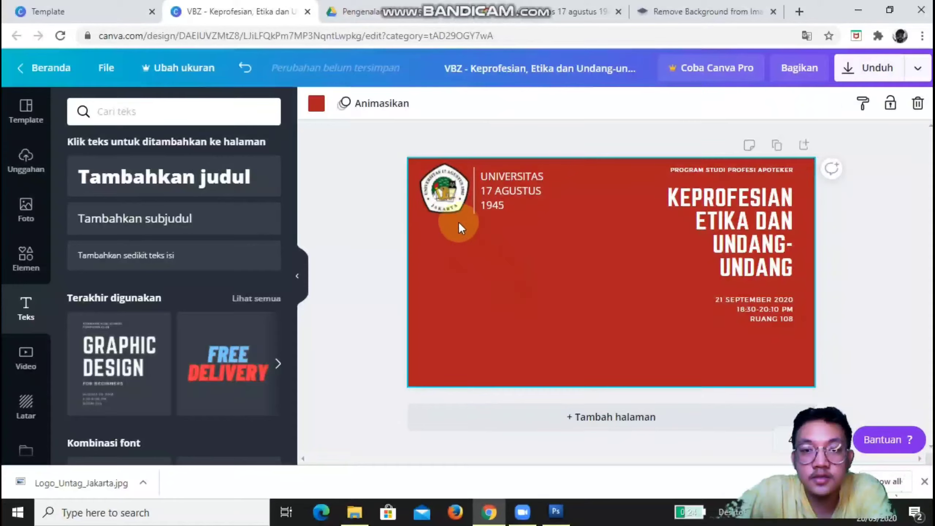
left_click(447, 196)
left_click(506, 282)
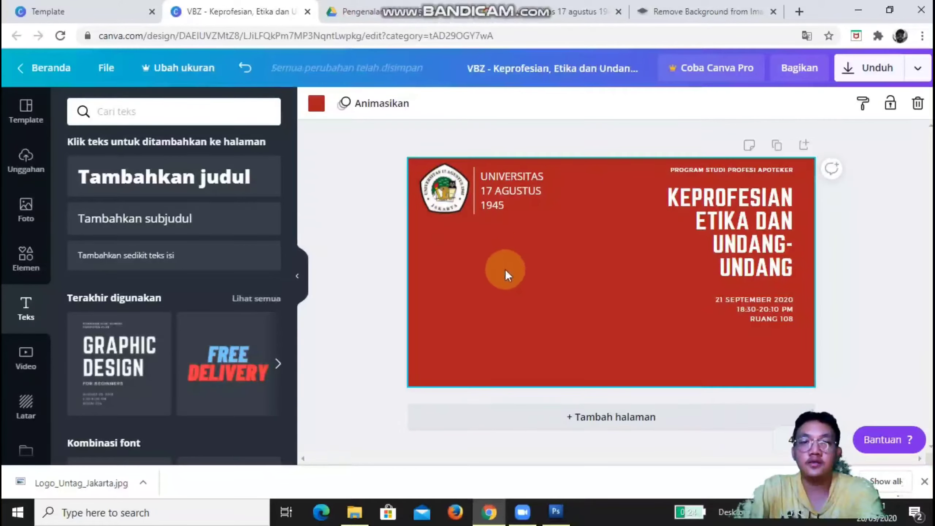
- Try the Montserrat Light and Alegreya fonts on the university name
left_click(492, 173)
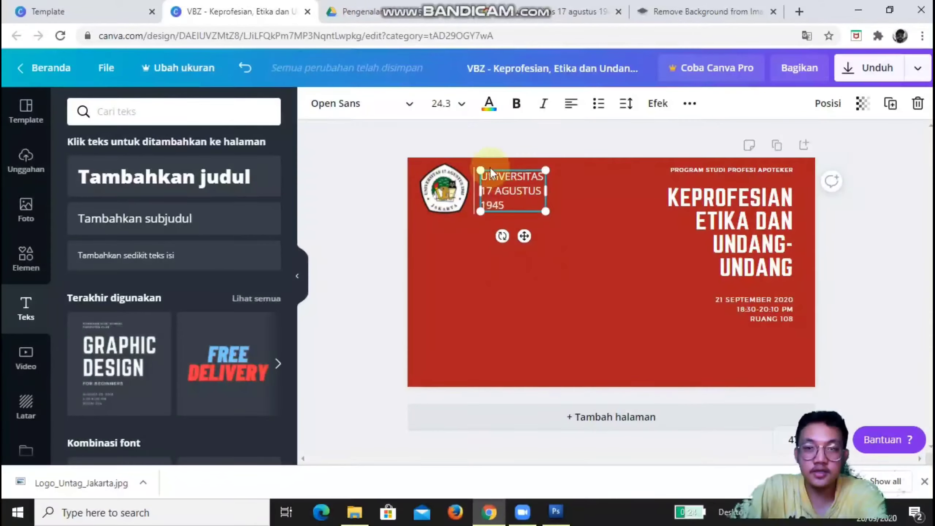
left_click(356, 108)
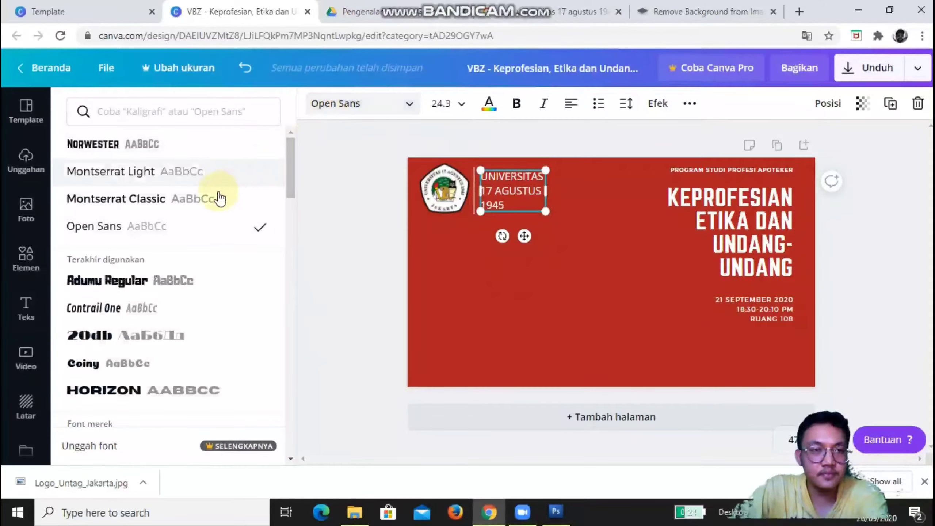
left_click(154, 172)
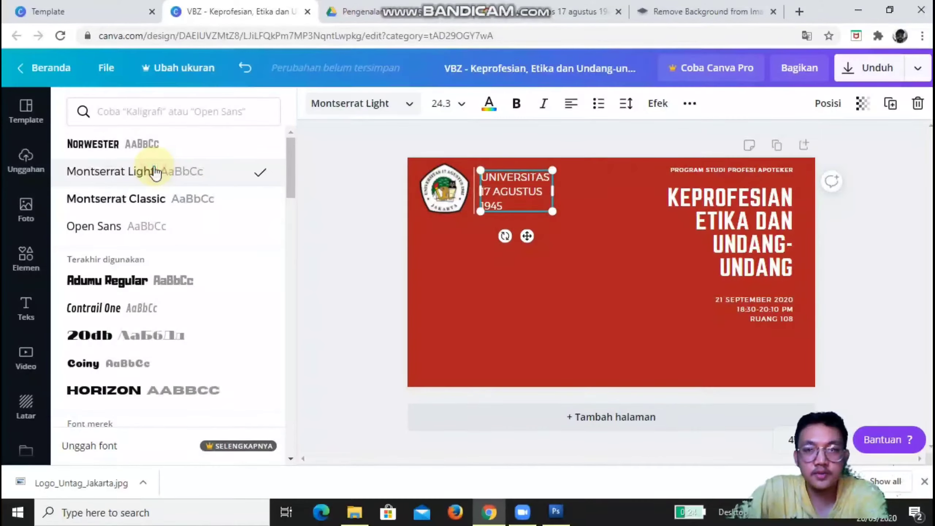
scroll(174, 309, "down", 5)
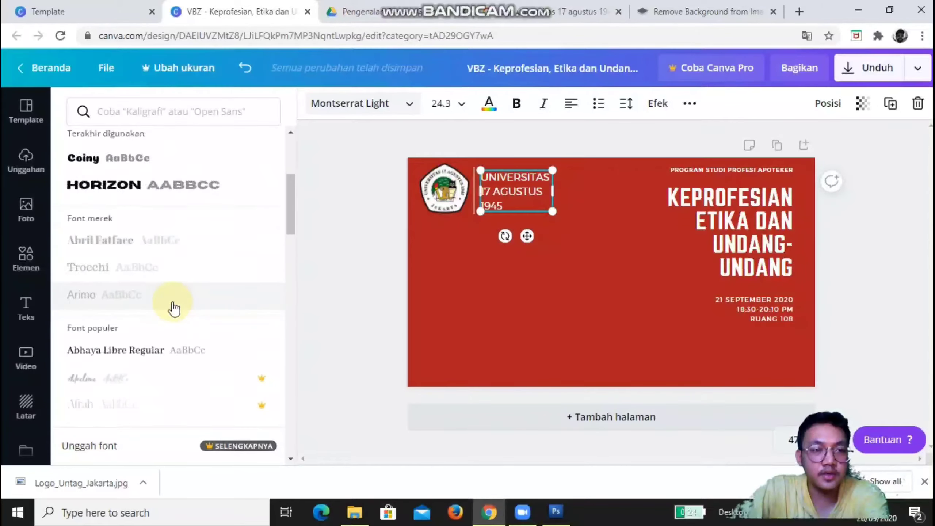
scroll(172, 306, "down", 3)
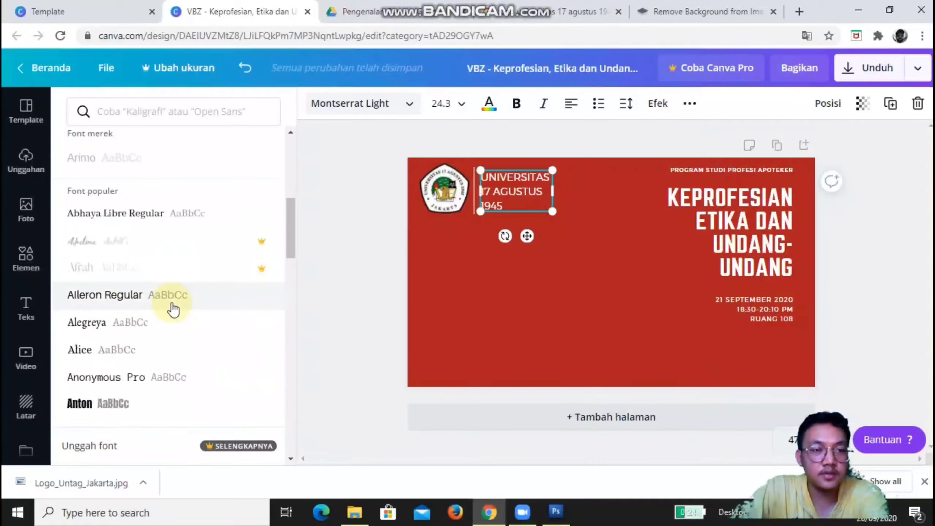
left_click(132, 331)
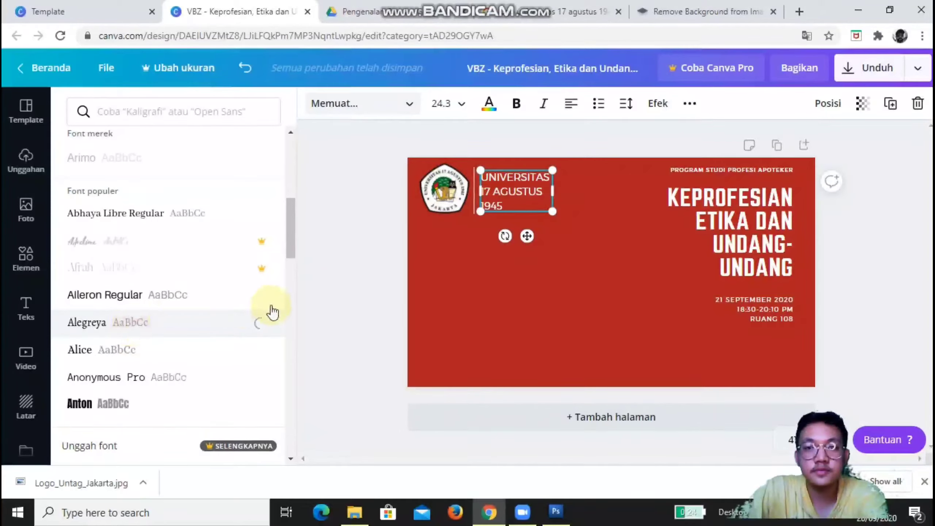
left_click(485, 308)
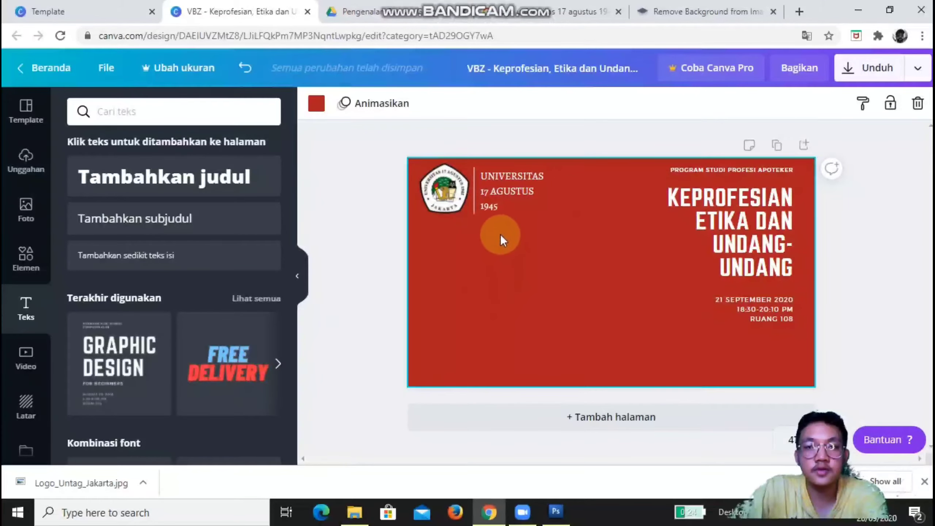
- Make the three-line university name bold
left_click(503, 199)
left_click(516, 104)
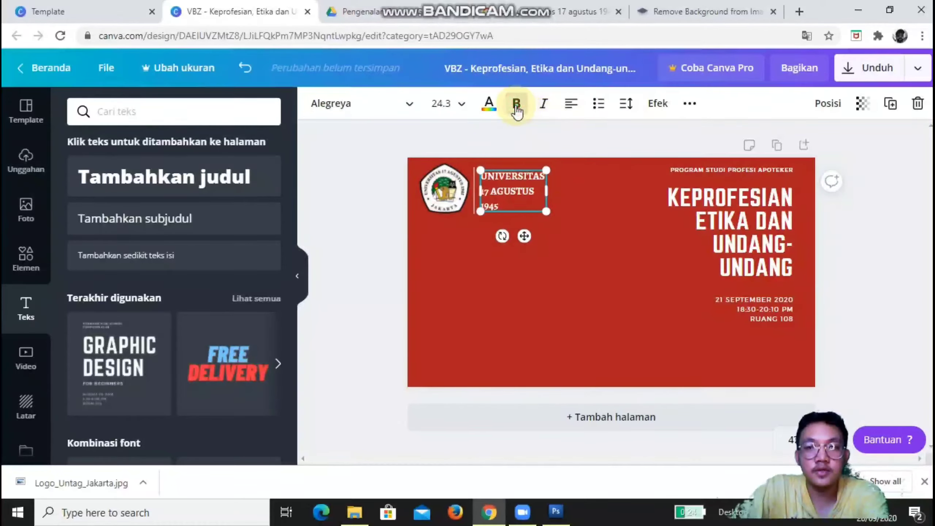
left_click(544, 335)
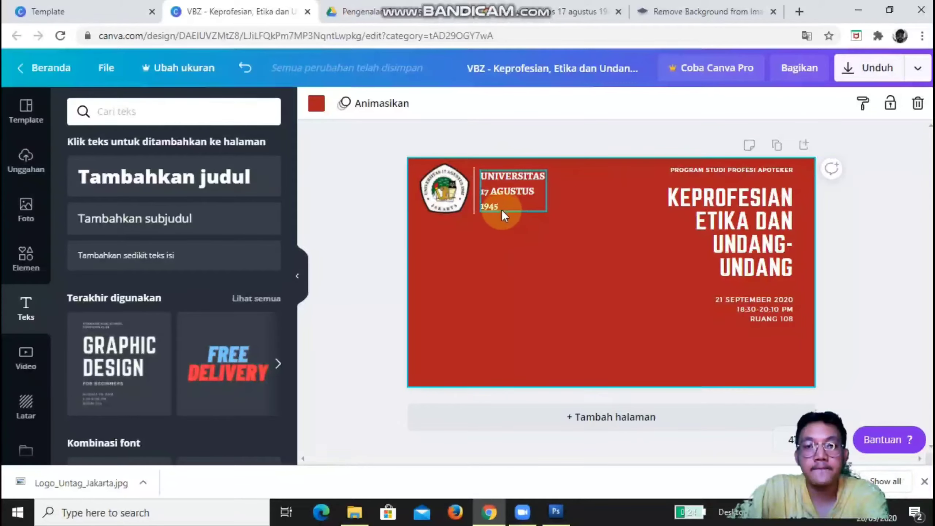
left_click(523, 201)
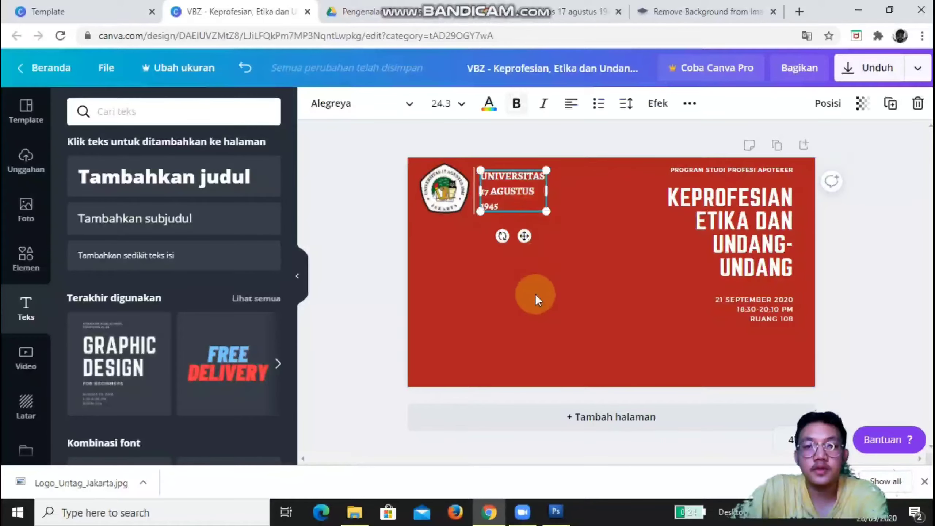
left_click(535, 294)
- Set the font of the university name to Alice
left_click(509, 197)
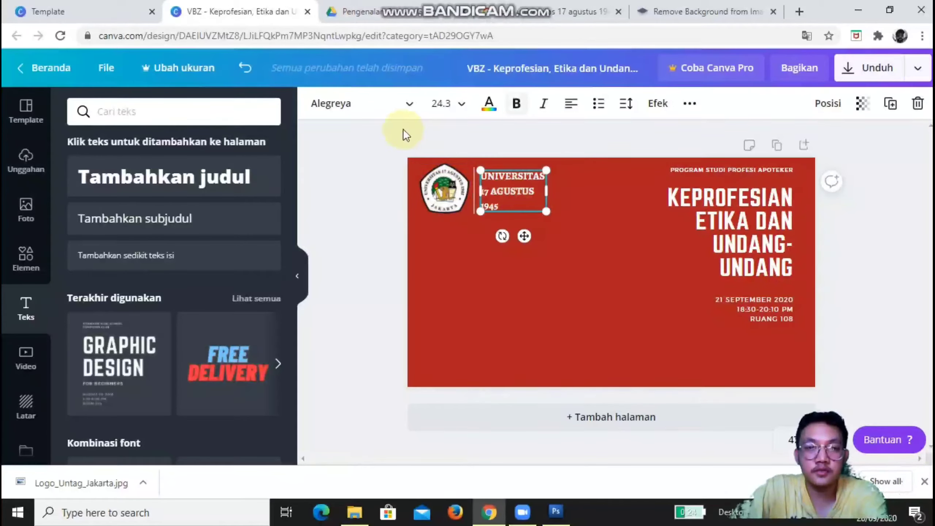
left_click(328, 108)
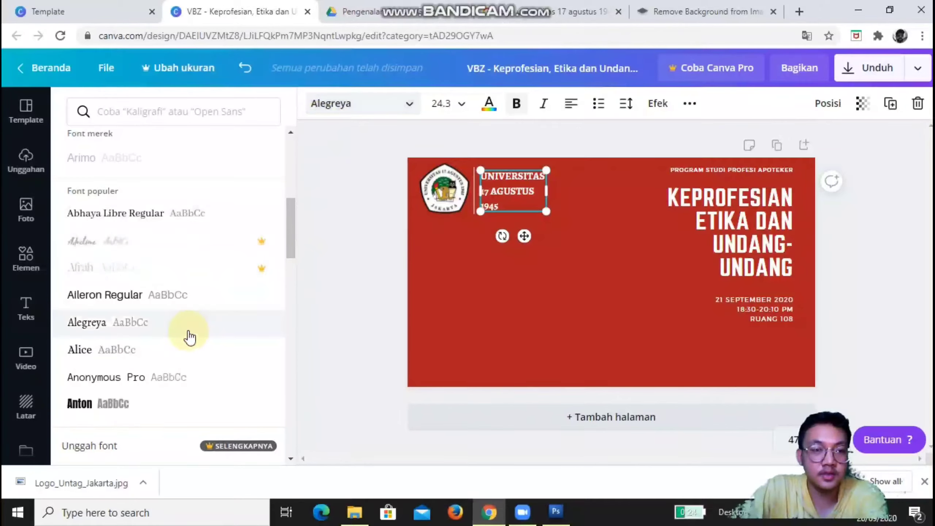
left_click(121, 351)
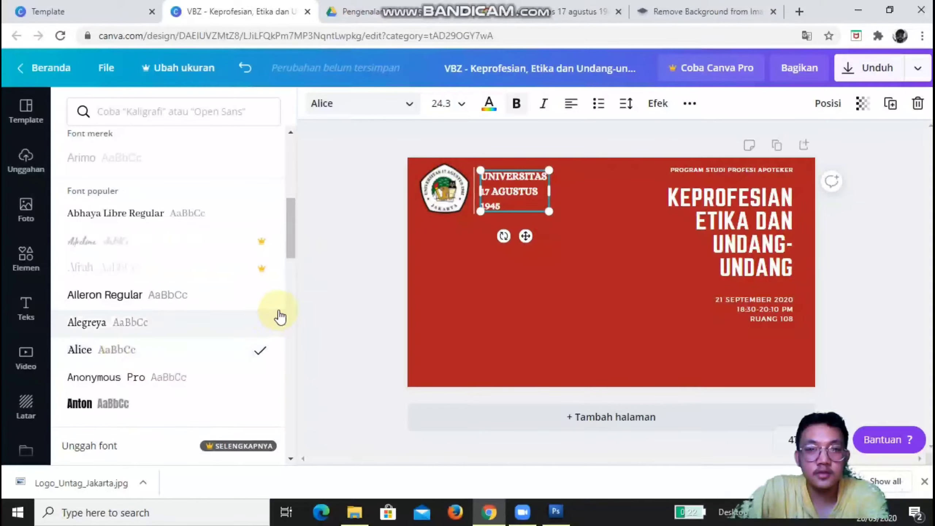
left_click(484, 276)
left_click(484, 276)
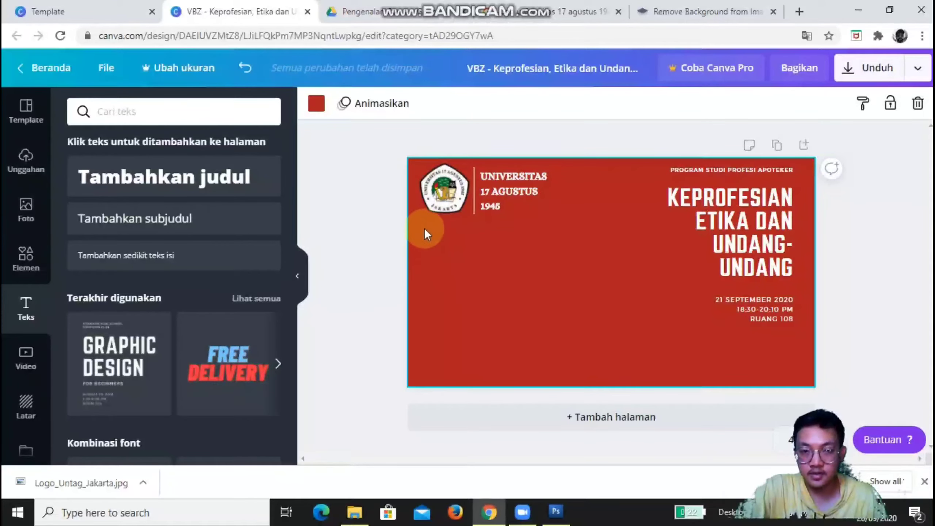
- Group the logo, vertical line and university name, and scale the group down to text size 20.6 near the design's upper-left corner
left_click_drag(425, 230, 556, 174)
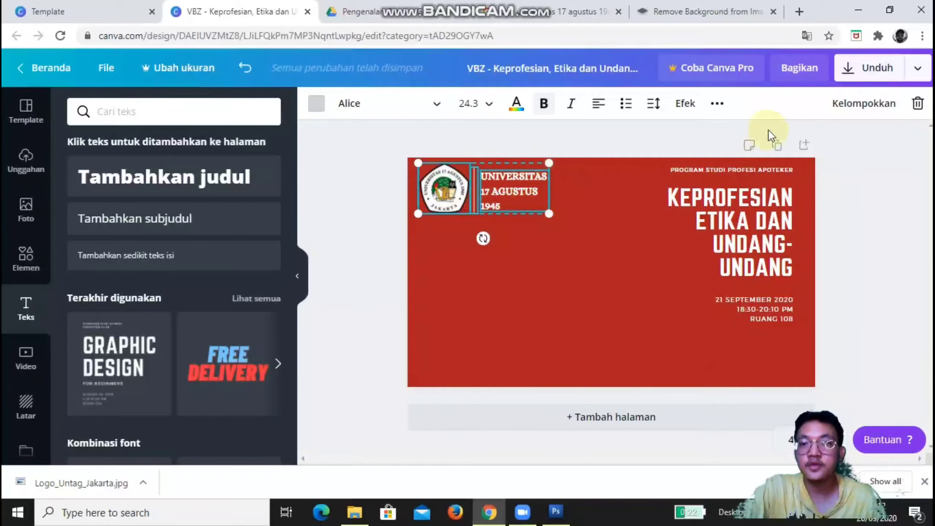
left_click(855, 117)
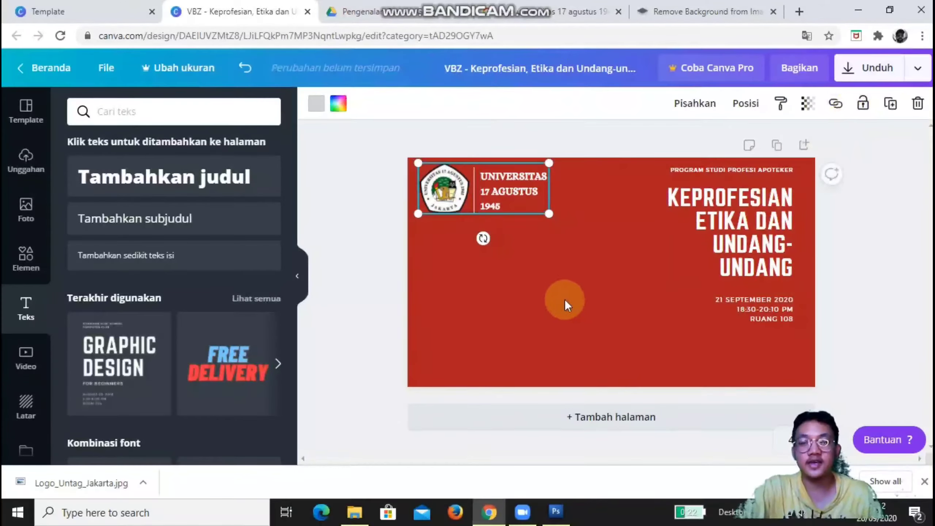
left_click_drag(497, 213, 481, 202)
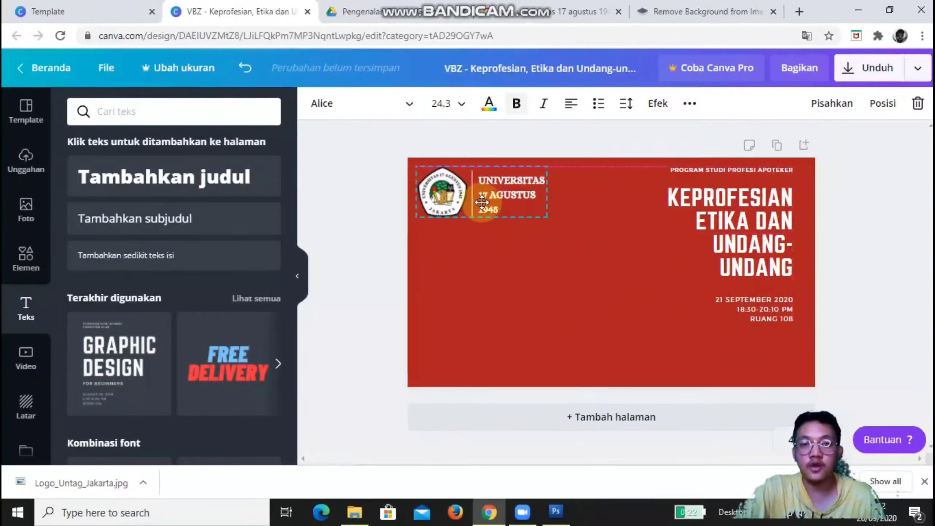
left_click_drag(547, 217, 528, 206)
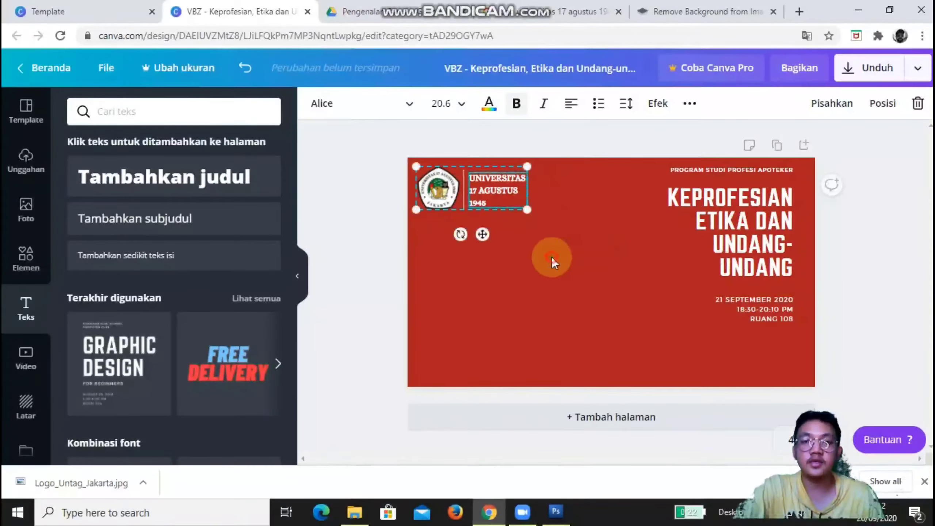
left_click(551, 258)
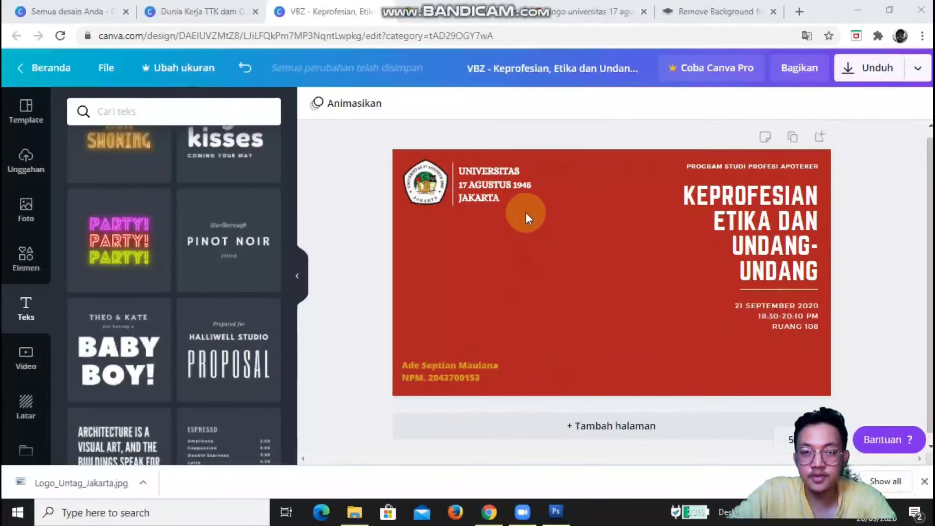
- Group the logo and vertical line with the revised university name that includes JAKARTA
left_click(479, 205)
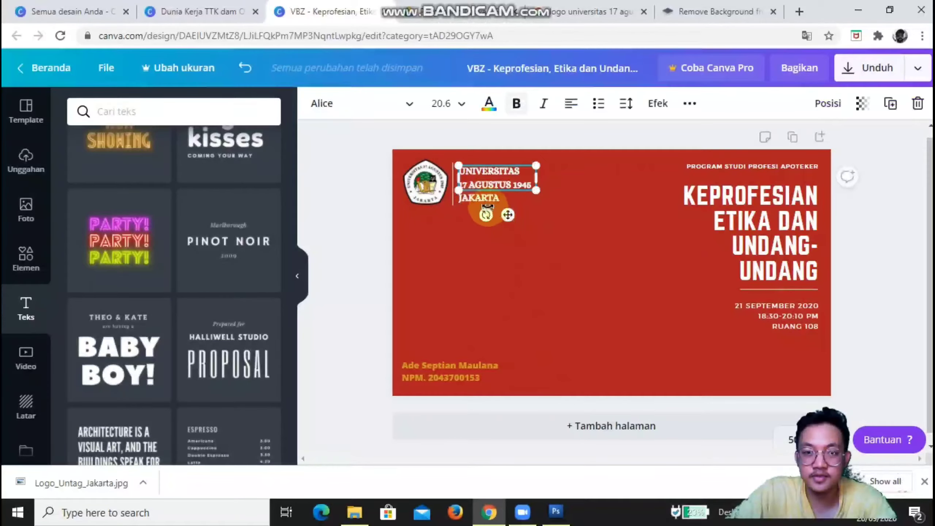
left_click(547, 257)
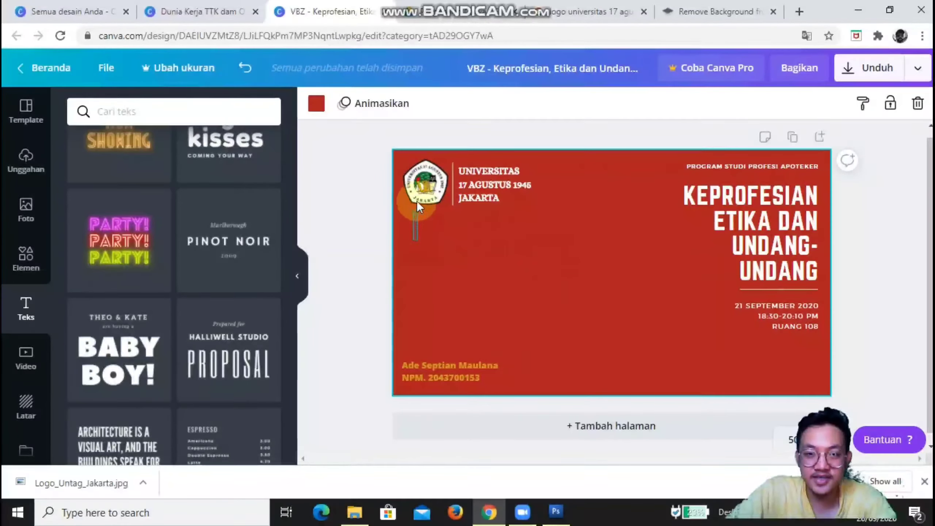
left_click_drag(416, 201, 506, 182)
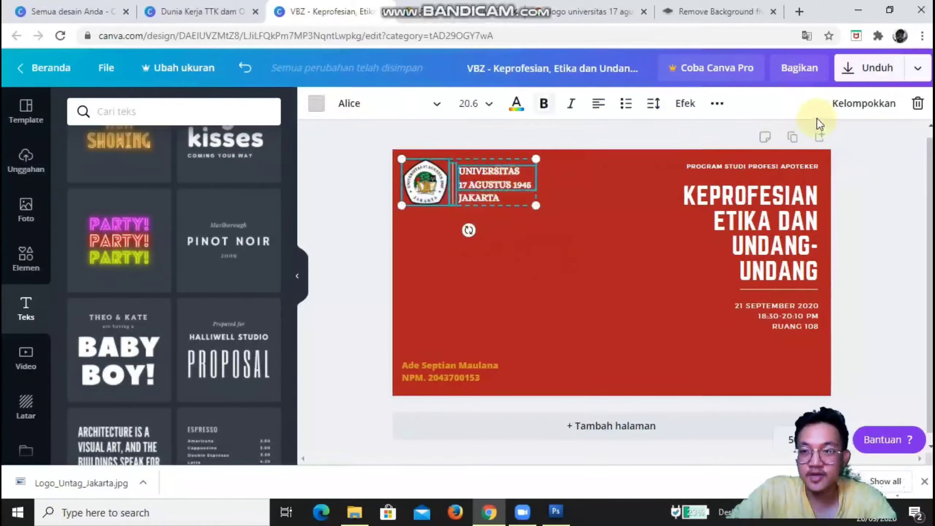
left_click(850, 104)
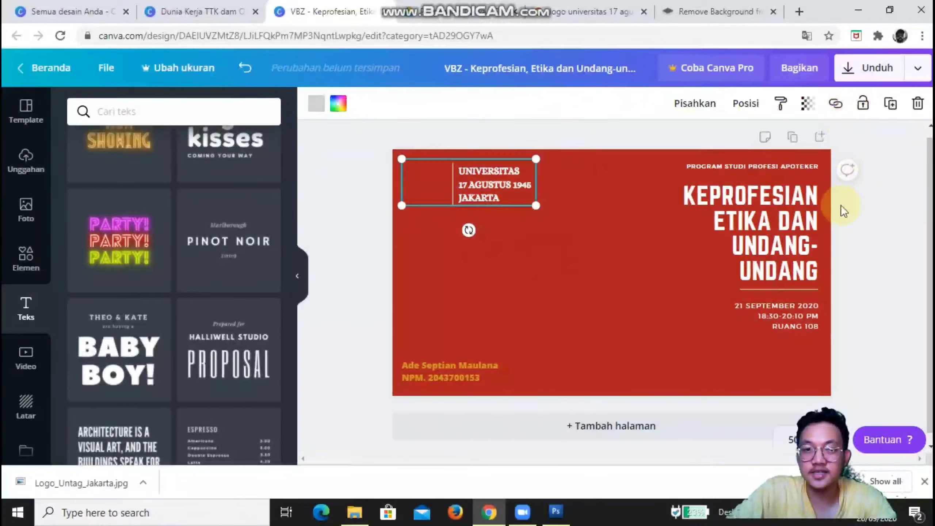
left_click(868, 203)
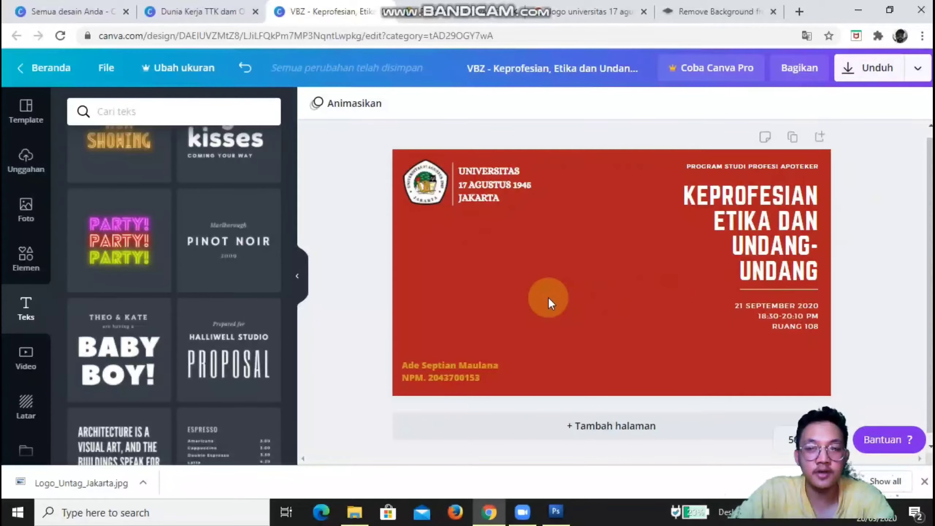
- Add the stacked-books illustration from the recently used elements to the design
left_click(17, 271)
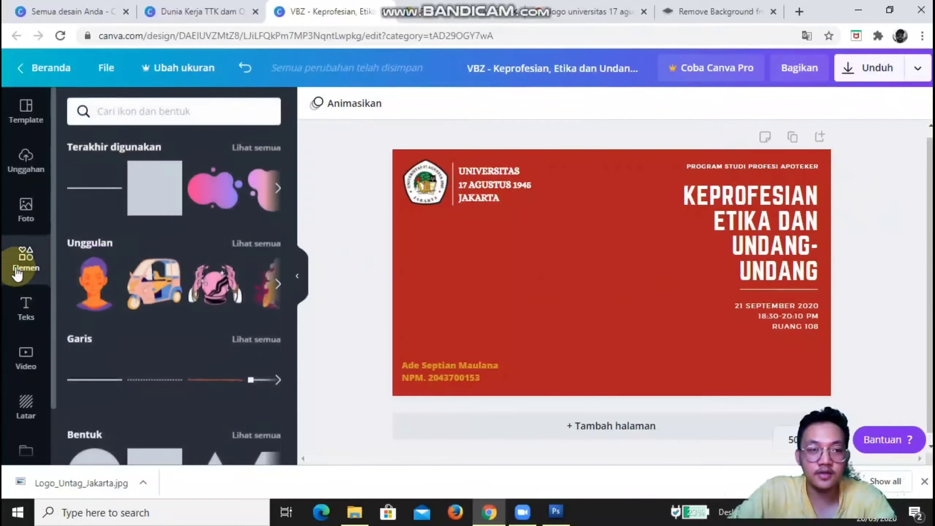
left_click(252, 149)
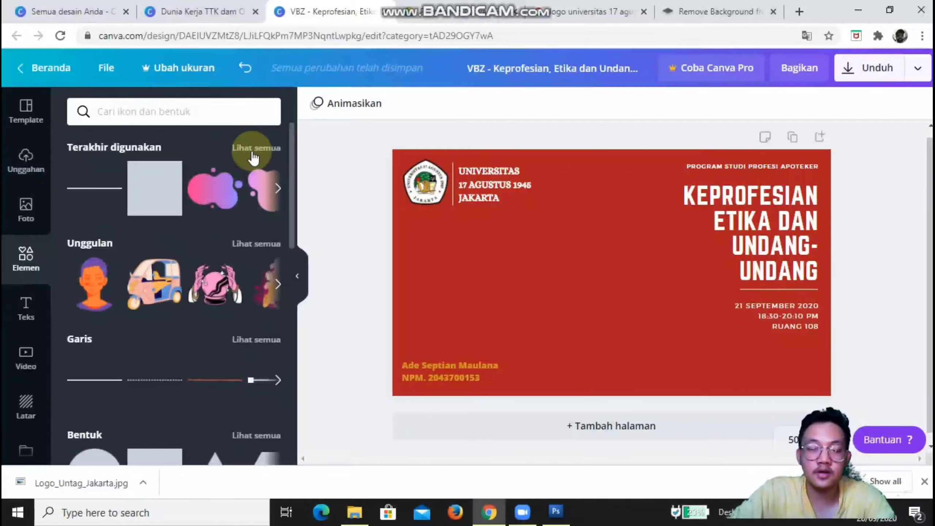
left_click(74, 265)
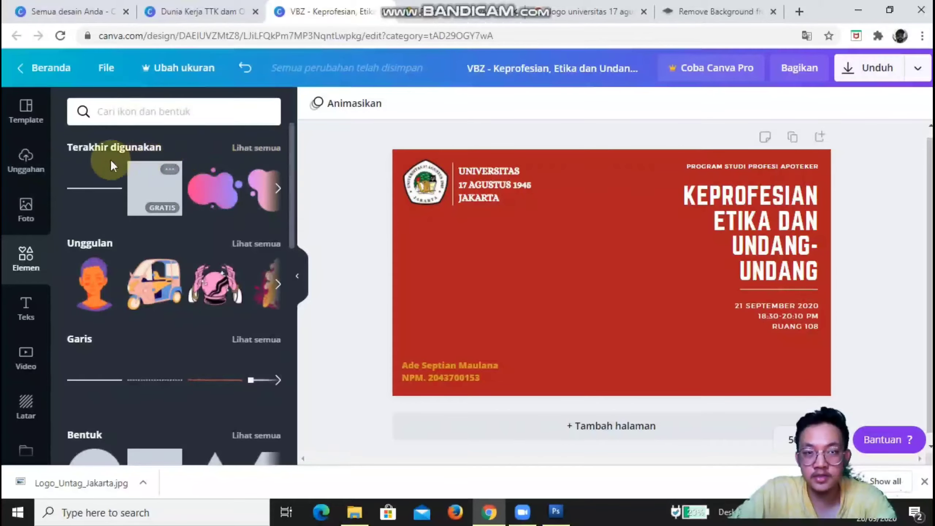
left_click(264, 149)
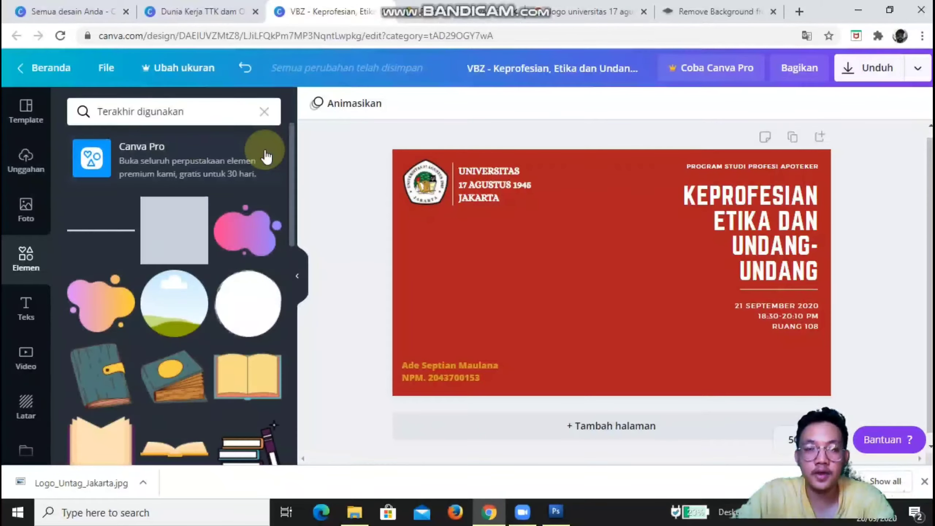
scroll(192, 238, "down", 2)
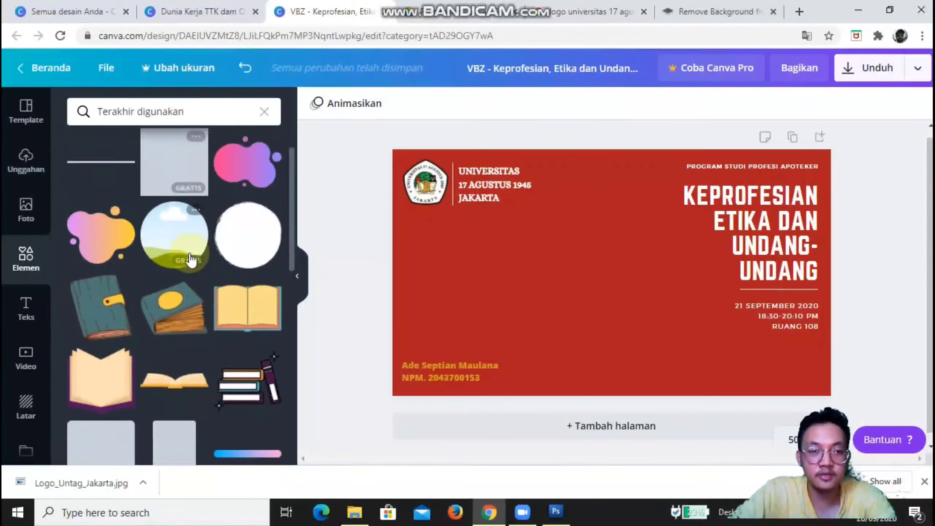
scroll(204, 270, "down", 6)
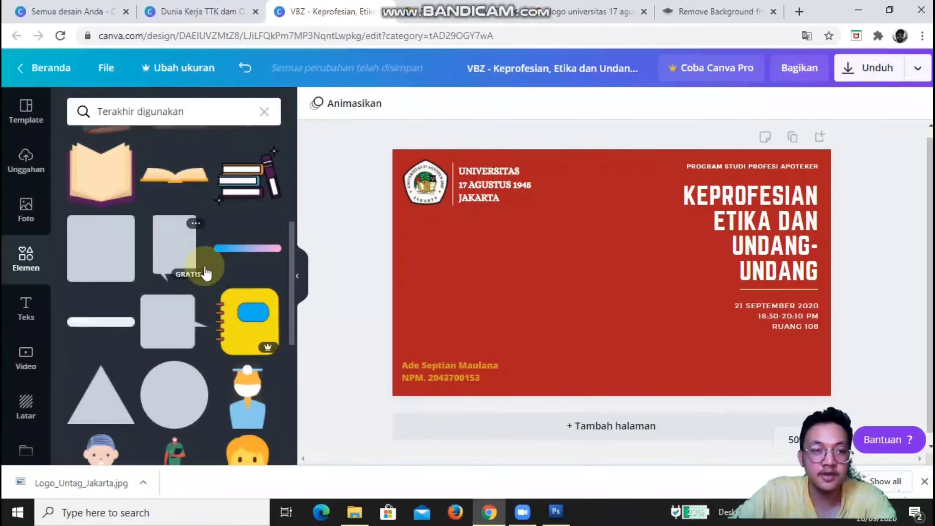
scroll(206, 273, "down", 4)
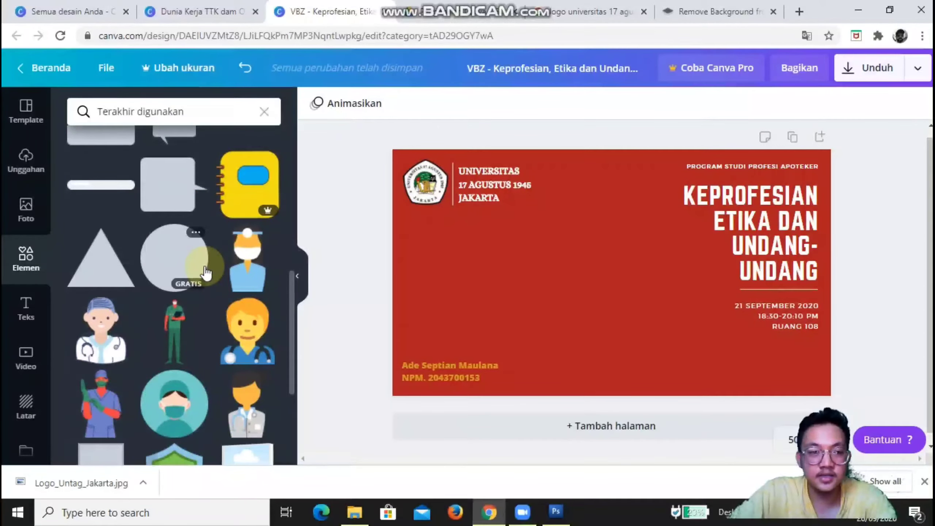
scroll(206, 272, "down", 3)
scroll(205, 266, "up", 10)
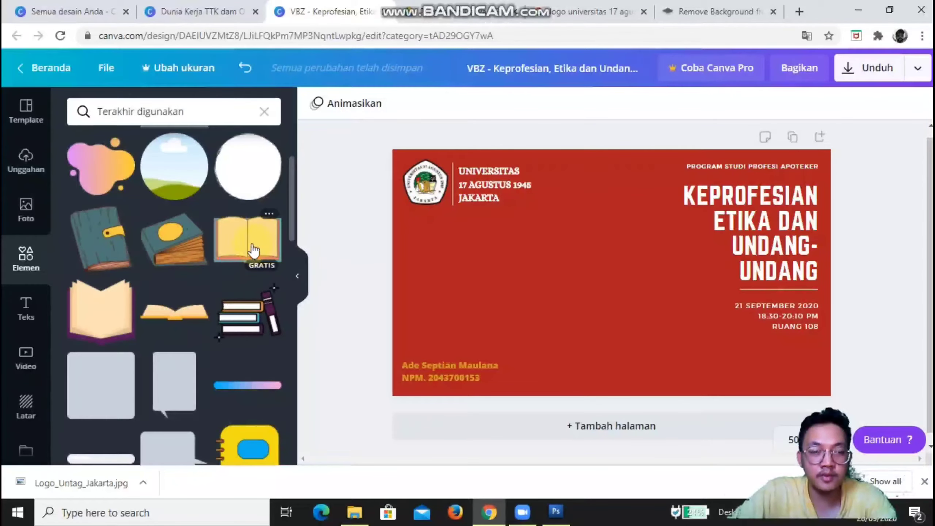
left_click(254, 300)
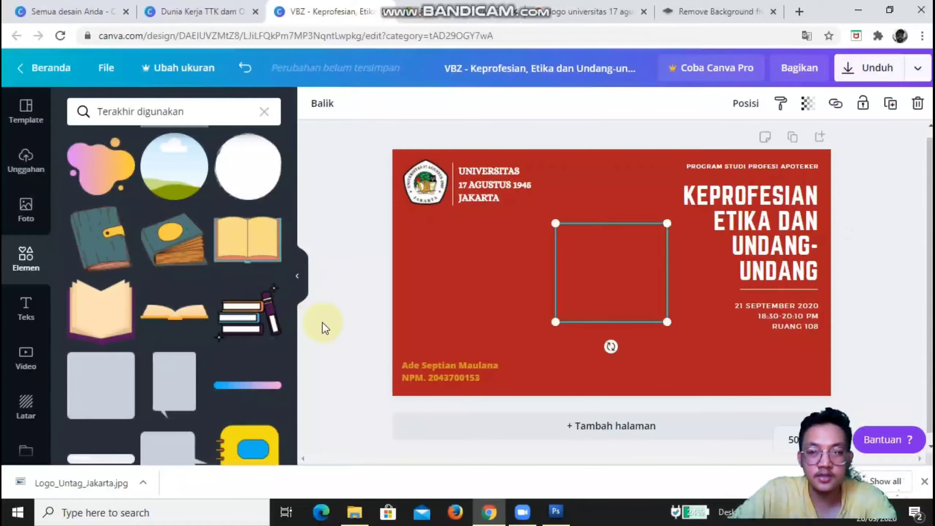
- Shrink the stacked-books illustration and place it below the RUANG 108 line in the design's lower-right corner
left_click_drag(554, 222, 624, 288)
left_click_drag(663, 318, 797, 368)
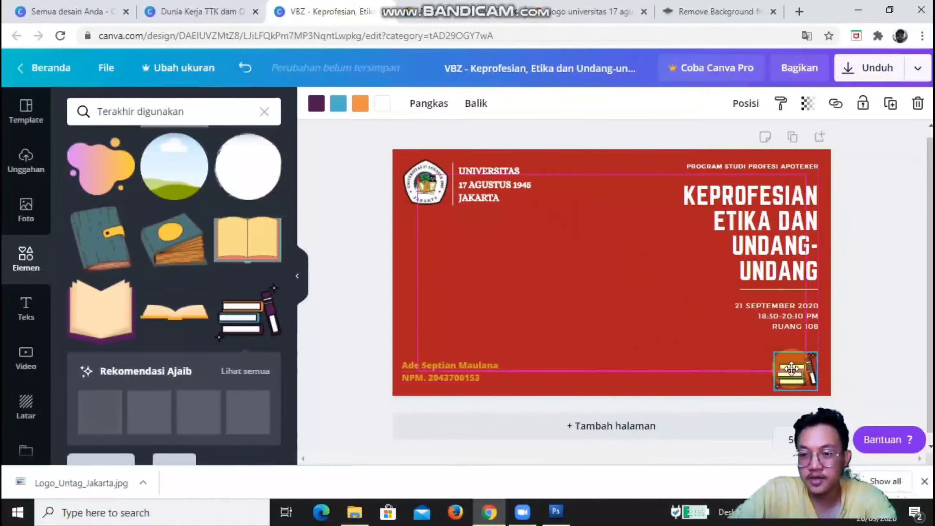
left_click(869, 290)
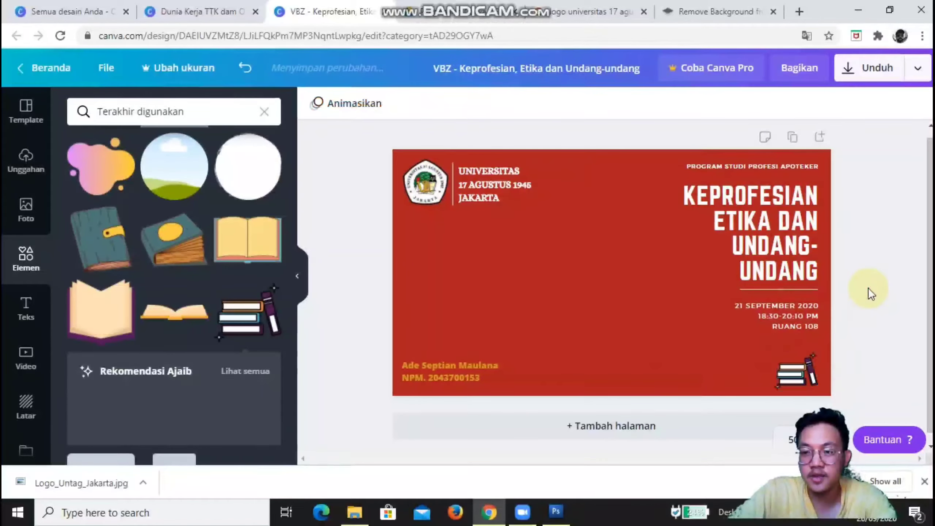
left_click(796, 375)
left_click_drag(798, 377, 798, 366)
left_click_drag(662, 312, 439, 287)
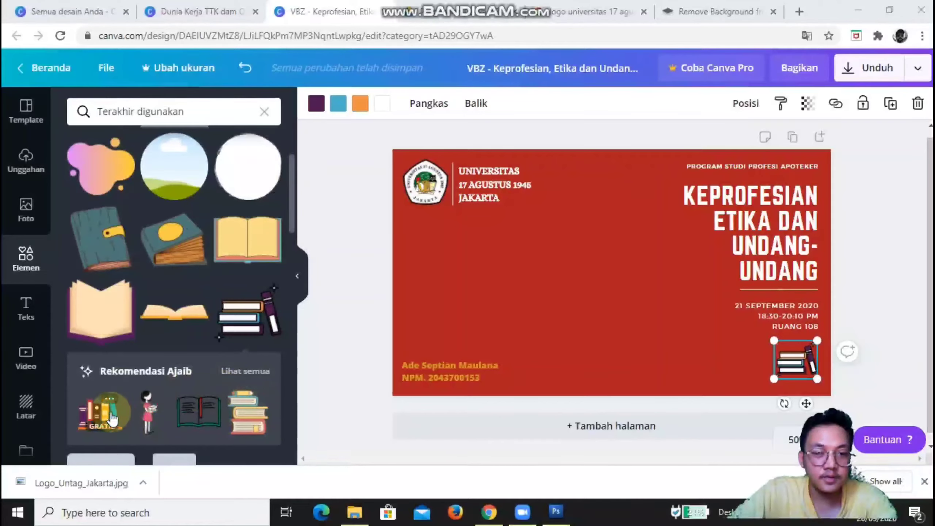
- Add the recommended upright row of books, shrink it and put it below RUANG 108 in place of the stacked books
left_click(99, 411)
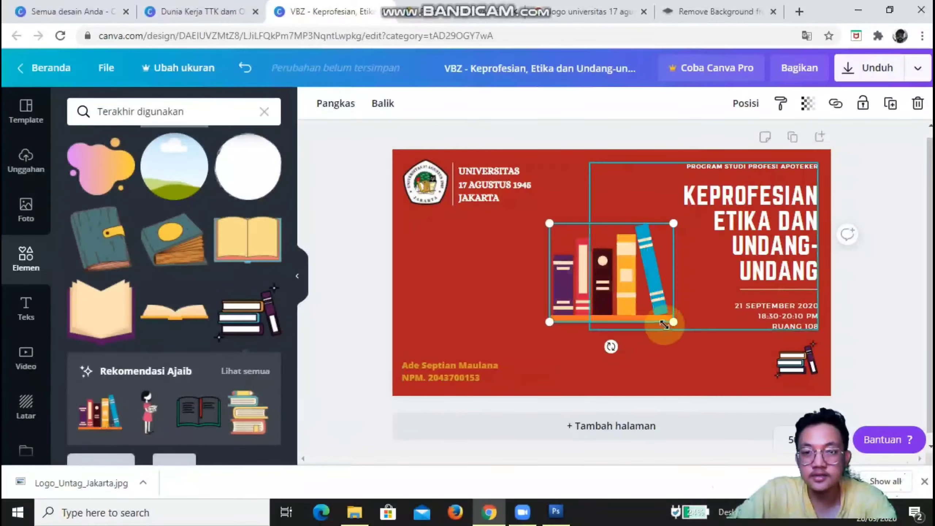
left_click(786, 366)
left_click_drag(786, 366, 573, 359)
left_click_drag(636, 271, 734, 327)
left_click_drag(770, 288, 786, 364)
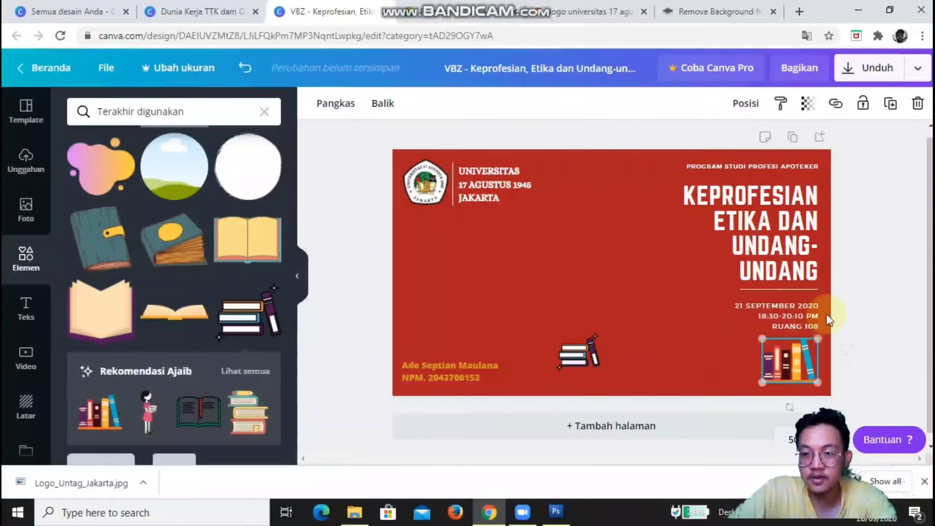
left_click(855, 288)
- Delete the stacked-books illustration from the design
left_click(635, 360)
left_click(578, 353)
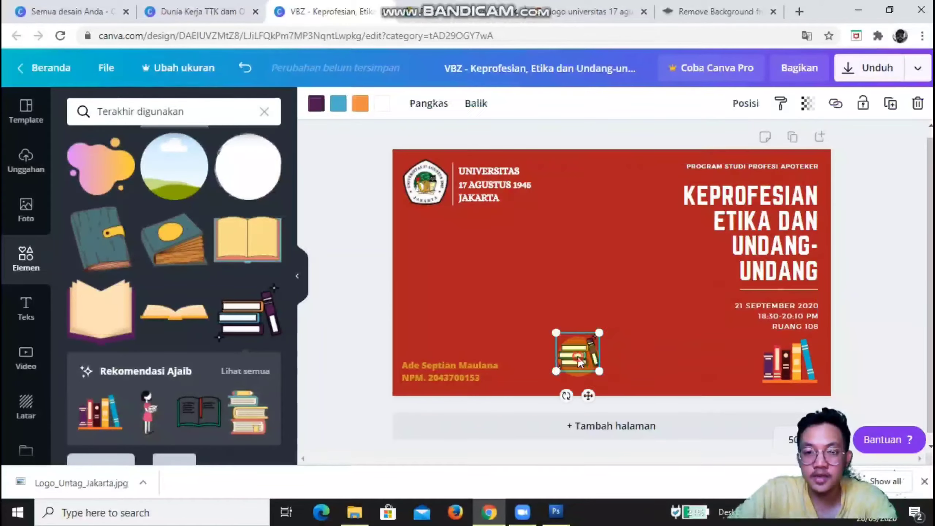
key("Delete")
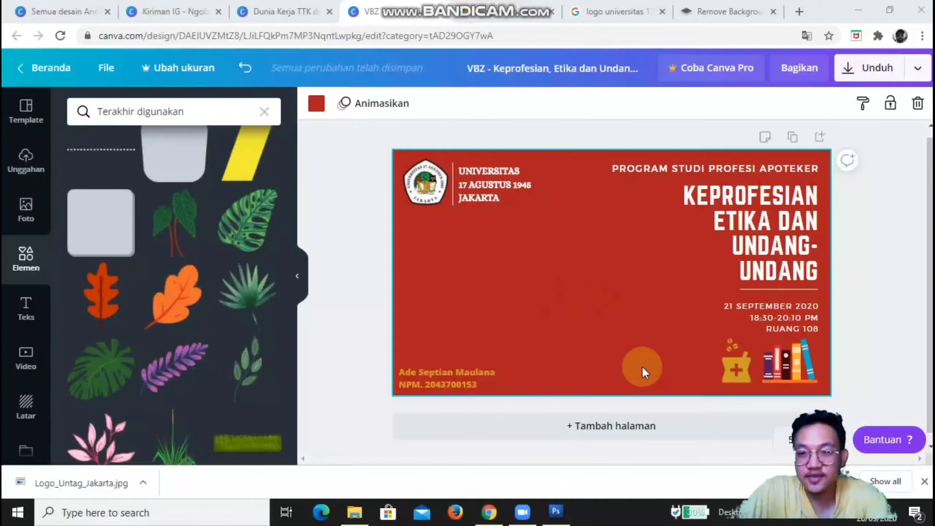
- Download the finished design as a PNG
left_click(738, 376)
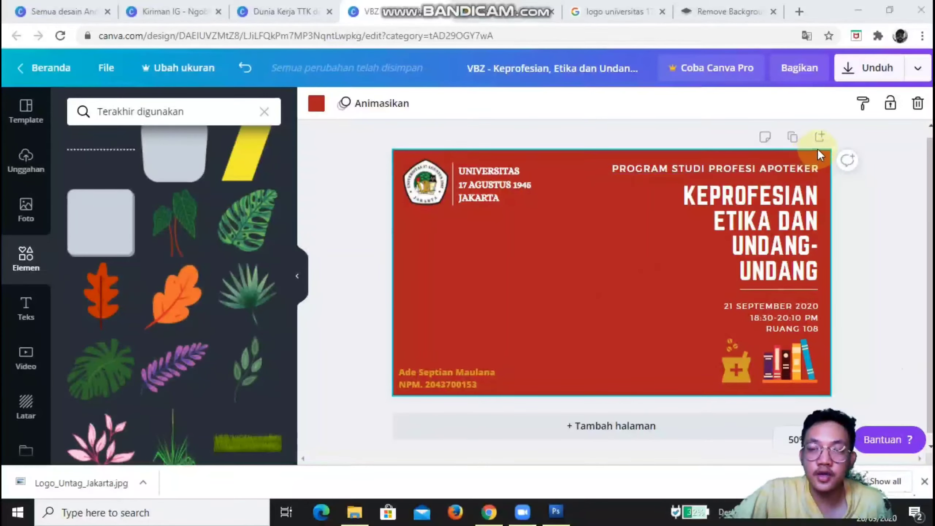
left_click(880, 69)
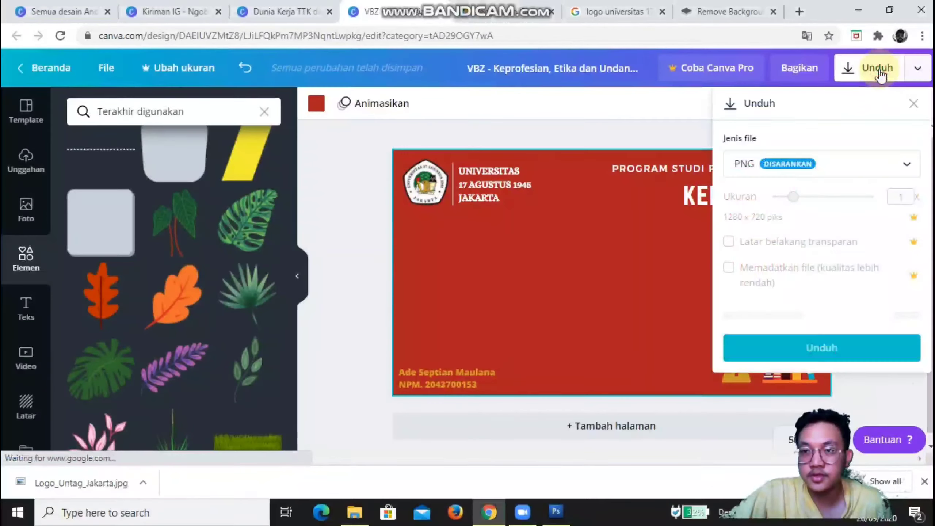
left_click(885, 164)
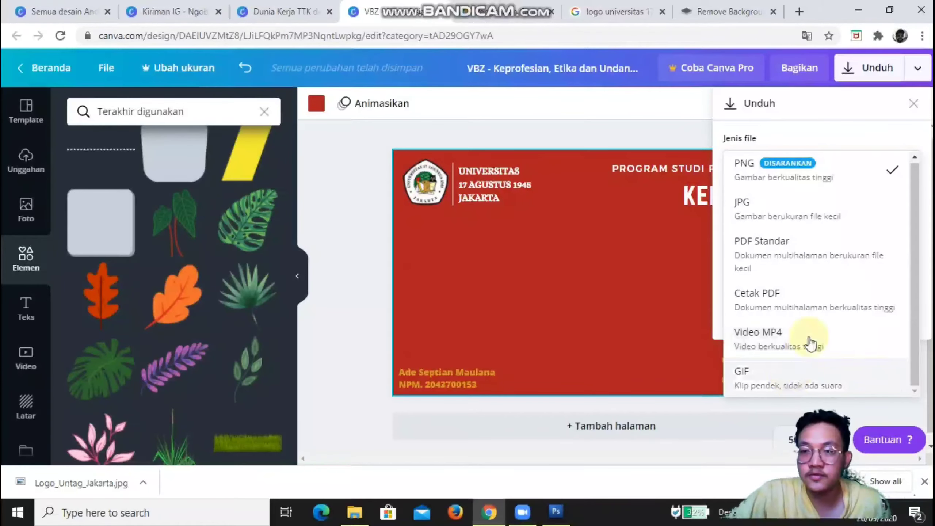
left_click(801, 179)
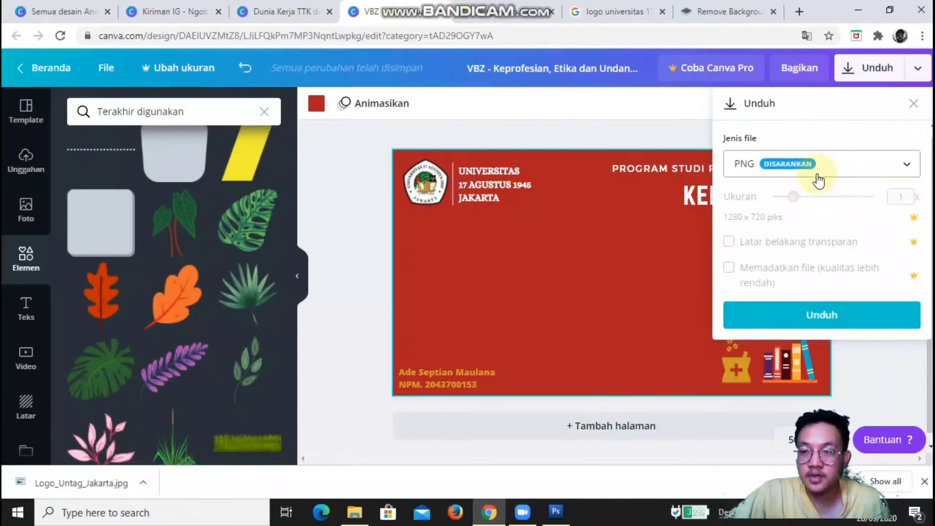
left_click(820, 314)
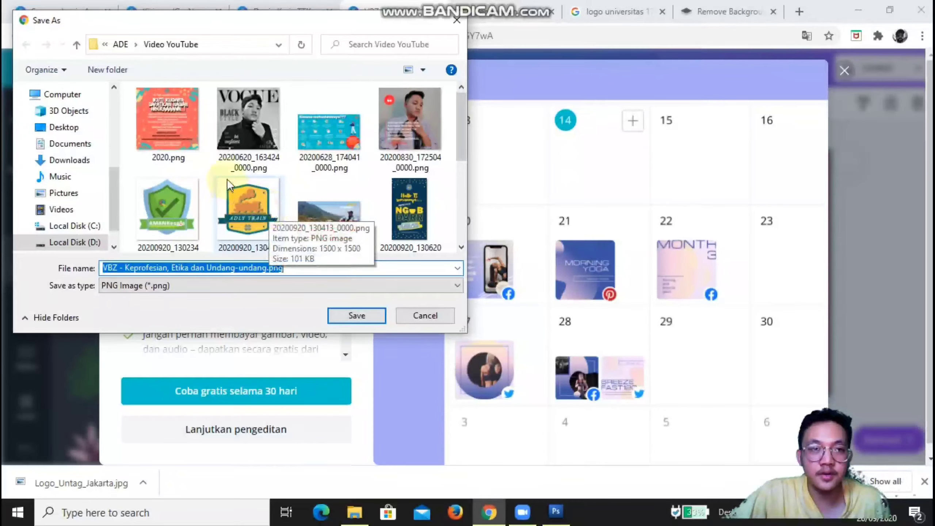
- Save the file as "VBZ - 21 Sep 2020 - Keprofesian, Etika dan Undang-undang.png" in the MK Keprofesian course folder and dismiss the Canva Pro offer
left_click_drag(114, 222, 117, 107)
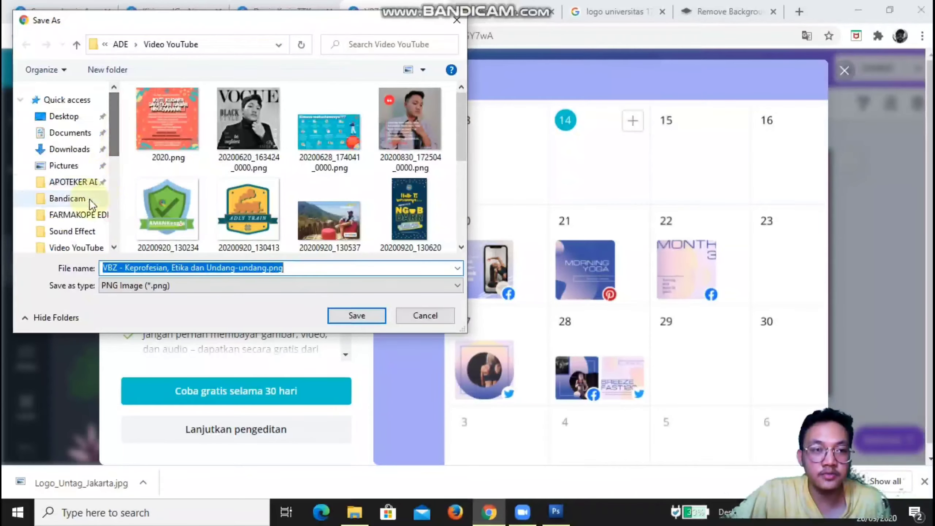
left_click(77, 184)
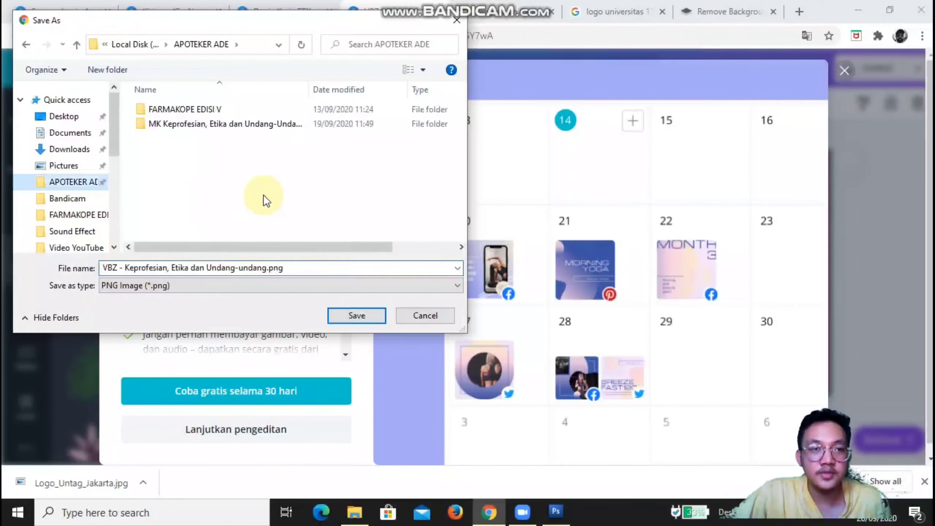
double_click(218, 124)
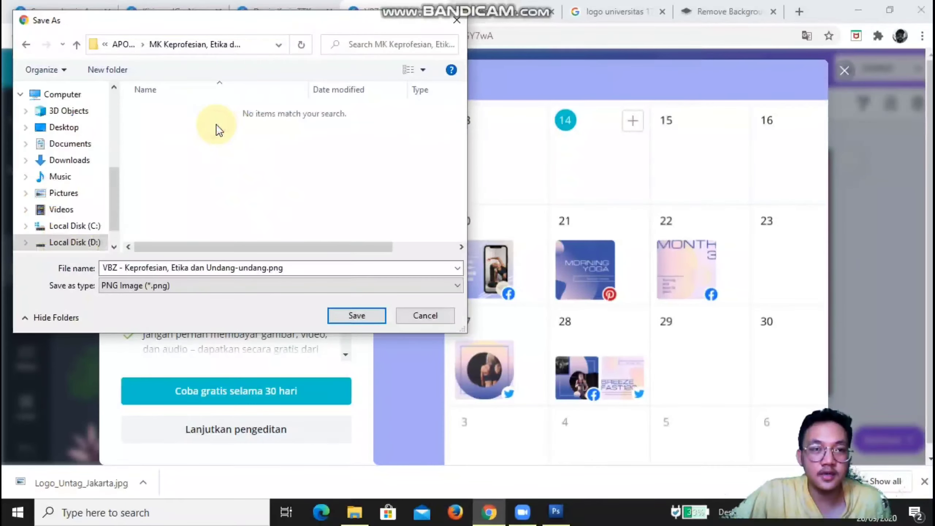
key("ctrl+a")
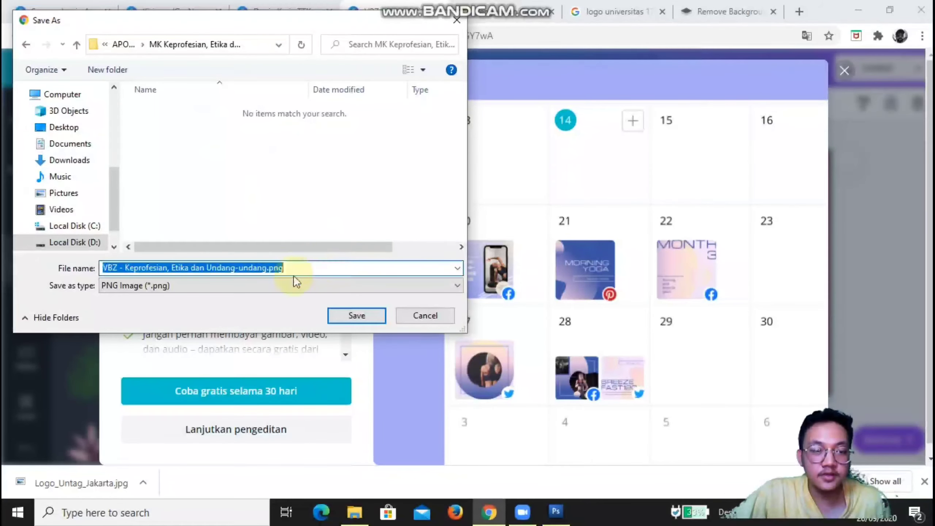
type("VBZ - 21 Sep 2020 - Keprofesian, Etika dan Undang-undang.png")
left_click(363, 316)
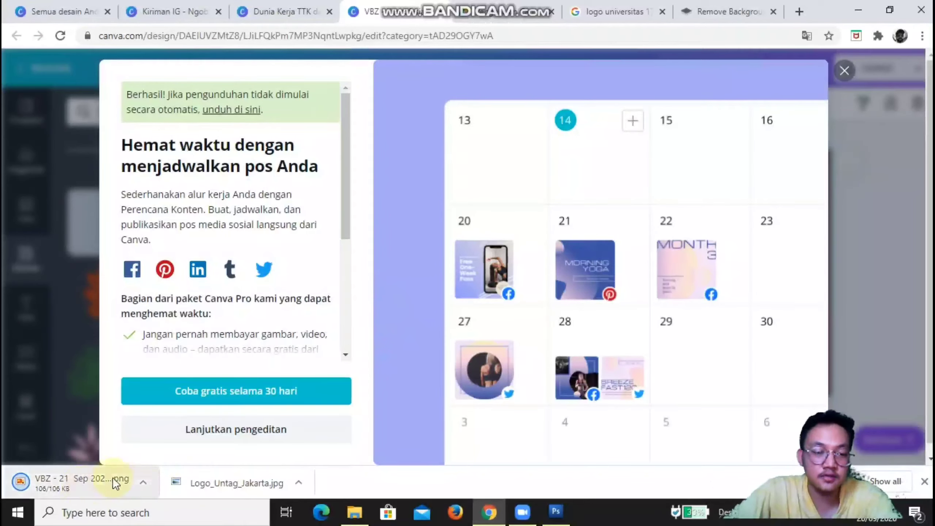
left_click(844, 70)
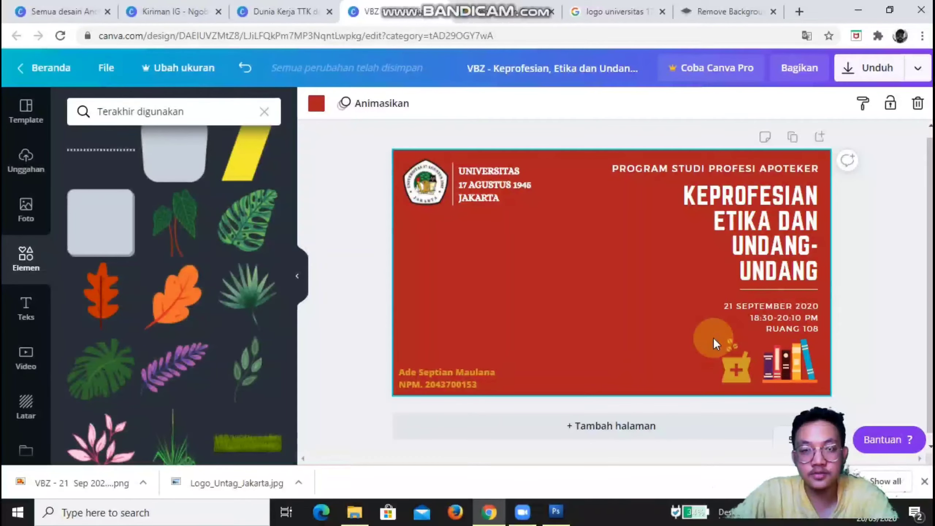
- Switch to Zoom and open its Virtual Background settings
left_click(522, 512)
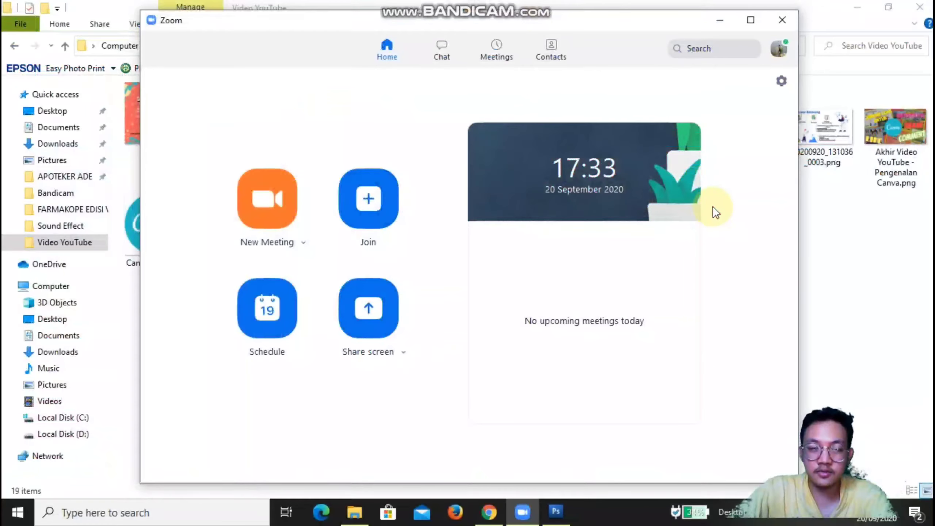
left_click(779, 51)
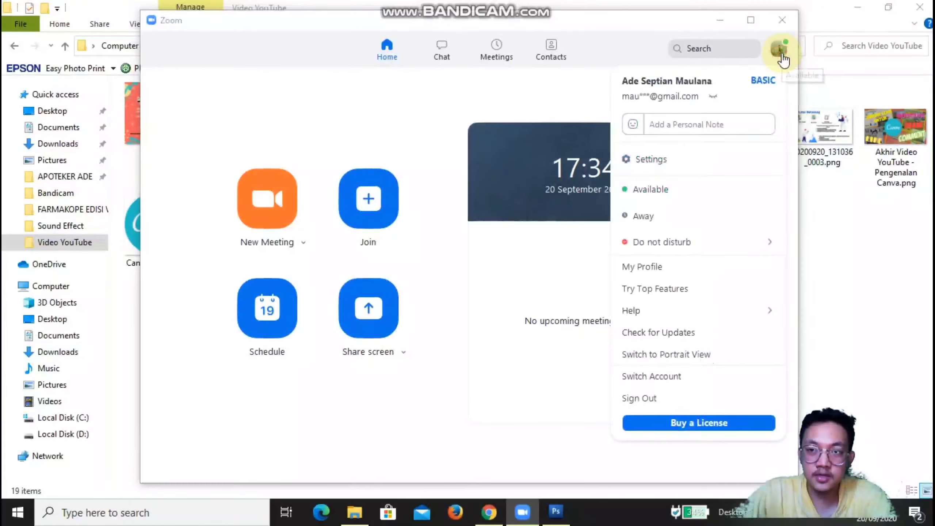
left_click(832, 241)
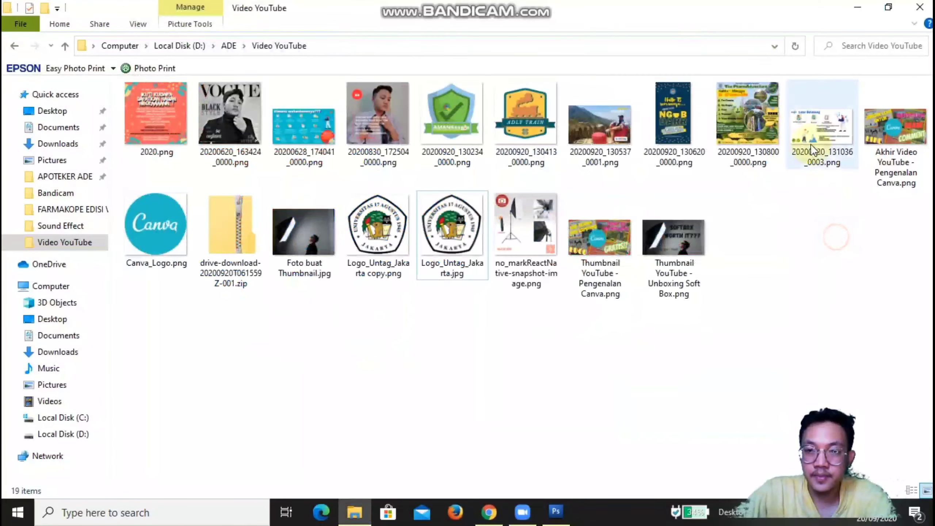
left_click(523, 512)
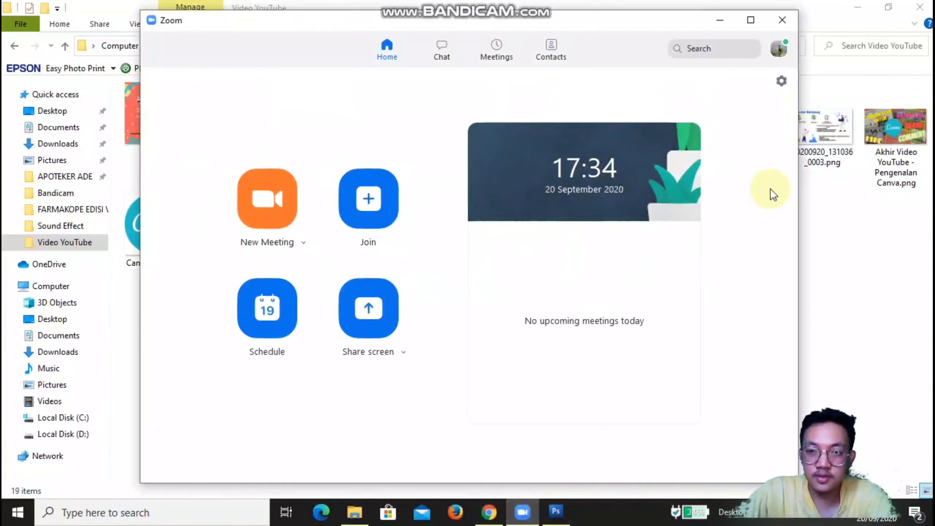
left_click(782, 83)
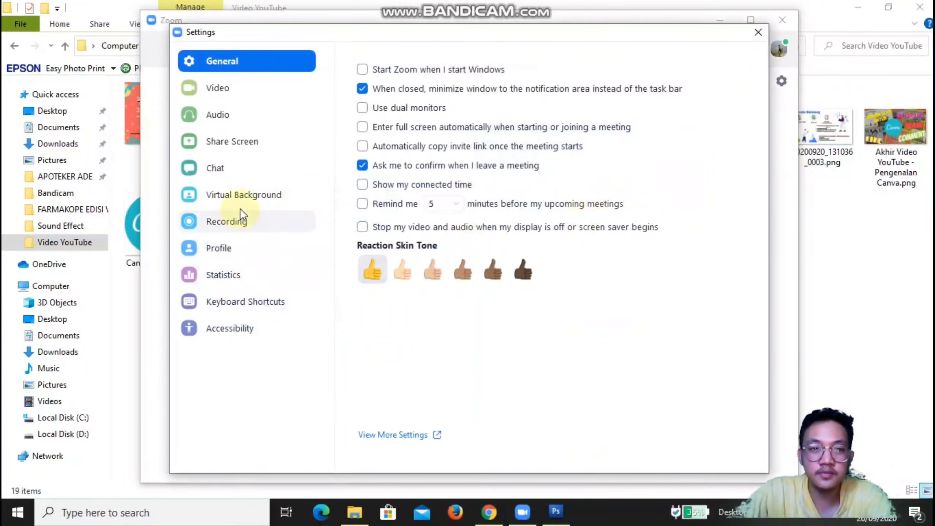
left_click(262, 215)
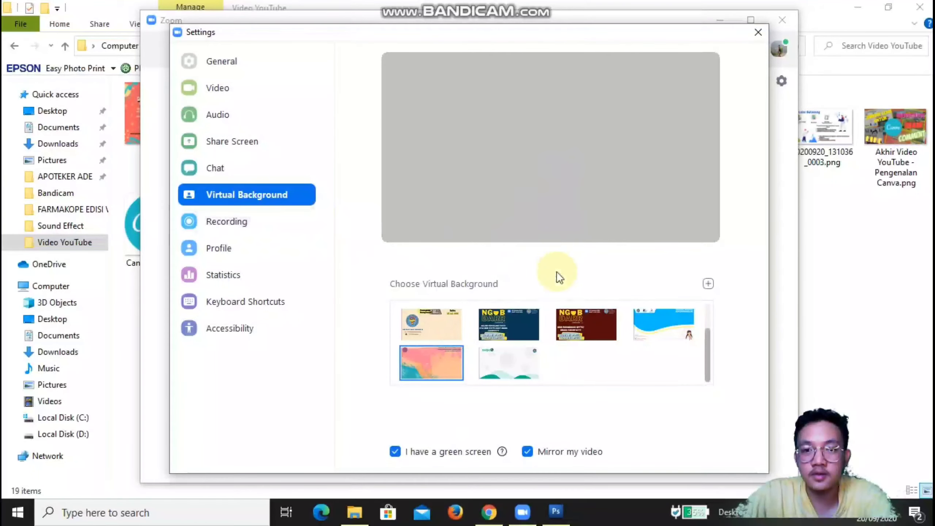
- Add "VBZ - 21 Sep 2020 - Keprofesian, Etika dan Undang-undang.png" from the MK Keprofesian course folder as a virtual background and turn off video mirroring
left_click(708, 283)
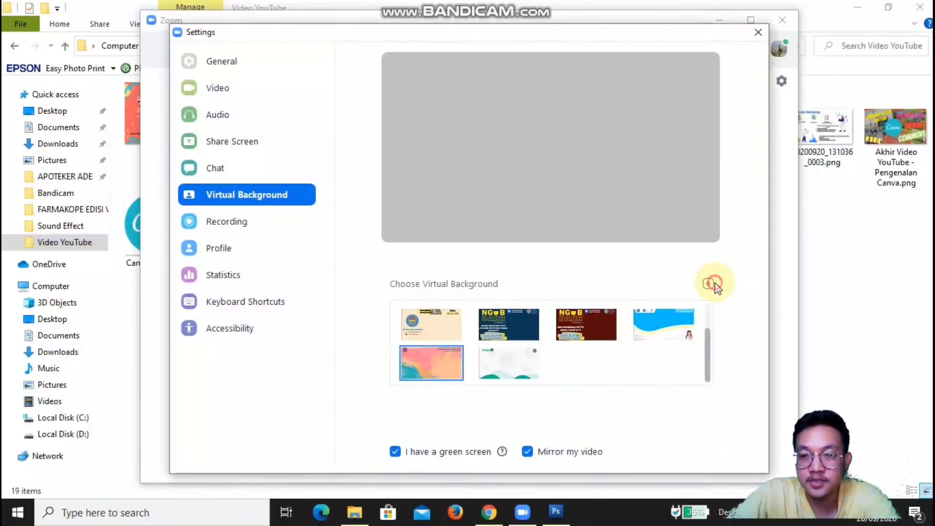
left_click(713, 282)
left_click(708, 282)
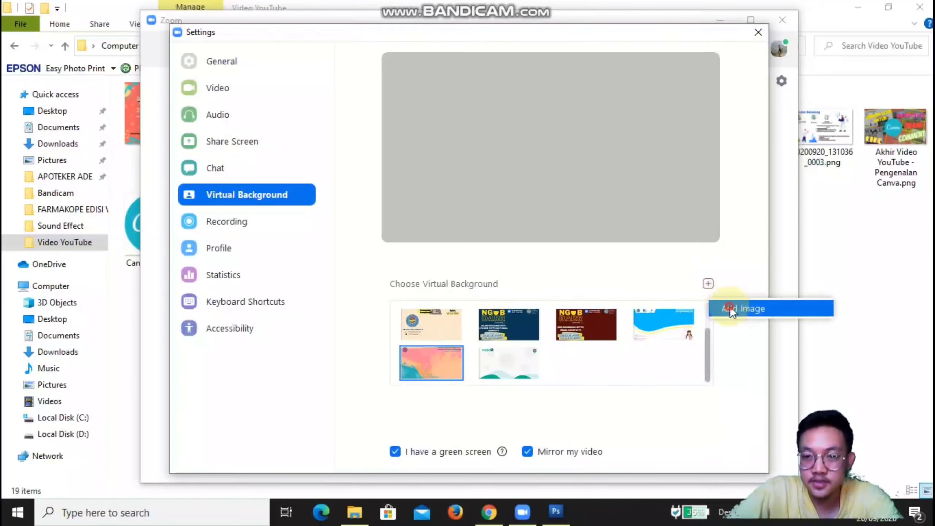
left_click(731, 310)
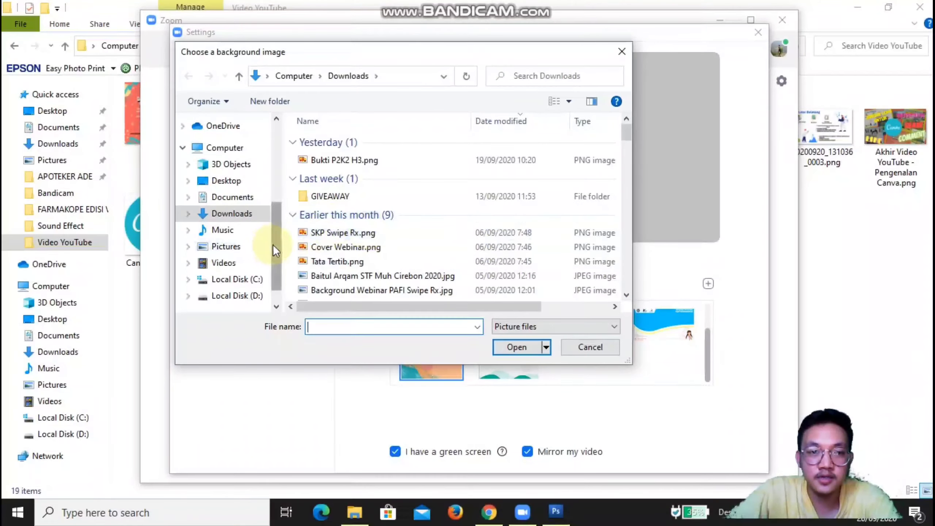
scroll(271, 244, "up", 4)
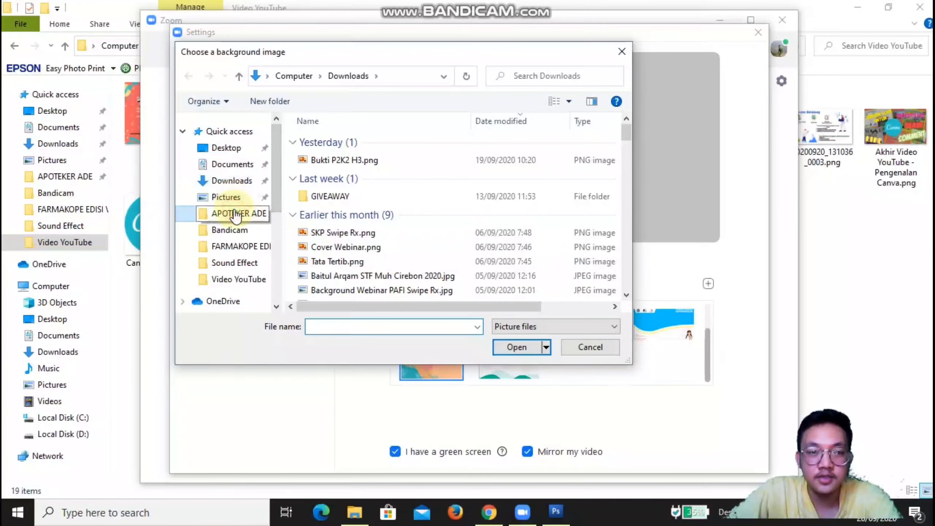
left_click(236, 215)
double_click(376, 157)
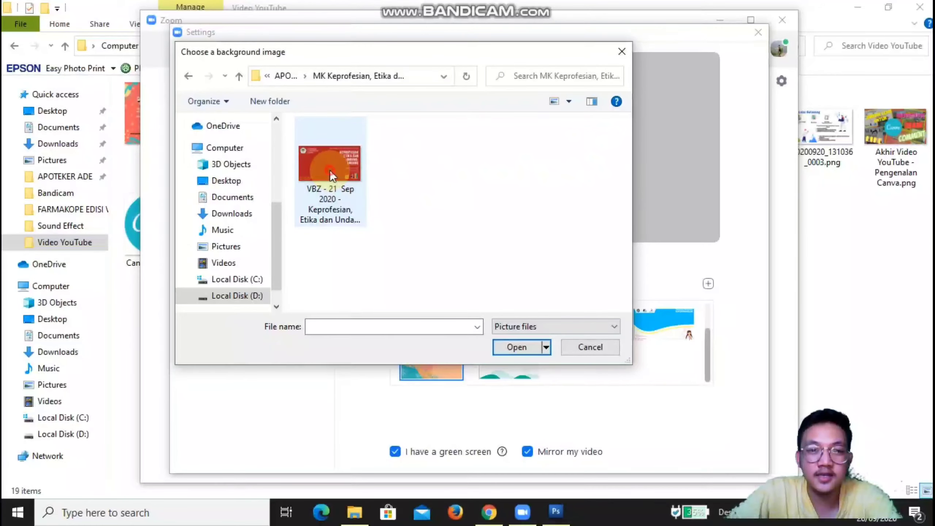
left_click(513, 347)
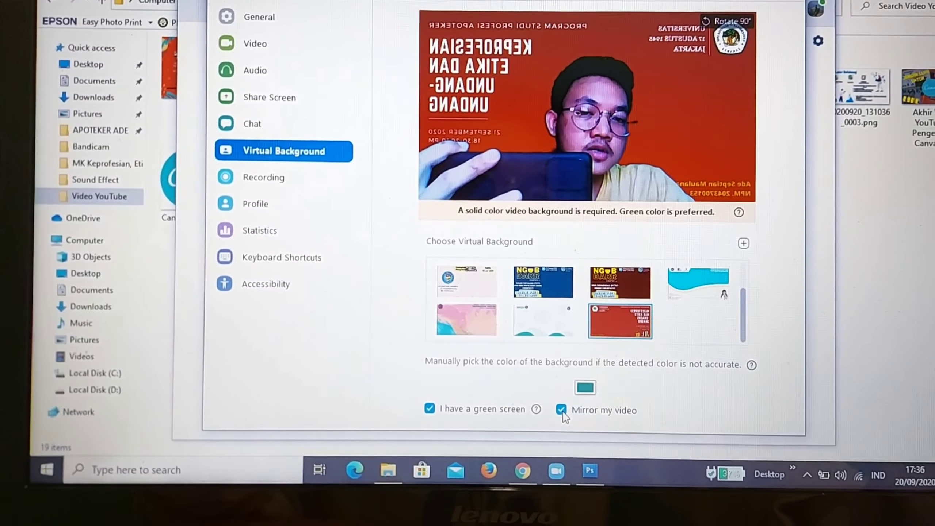
left_click(559, 410)
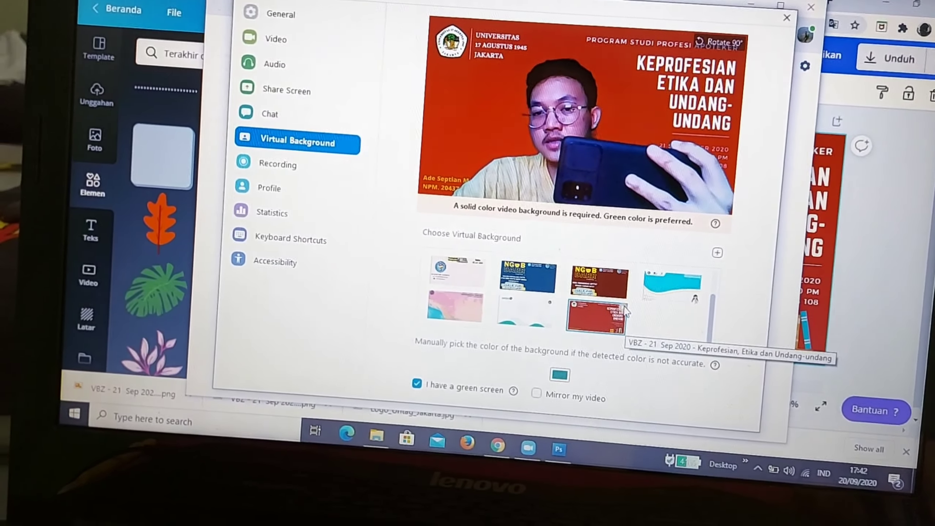
- Remove the red Keprofesian virtual background and add the revised "VBZ - 21 Sep 2020 - Keprofesian, Etika dan Undang-undang" image in its place
left_click(616, 294)
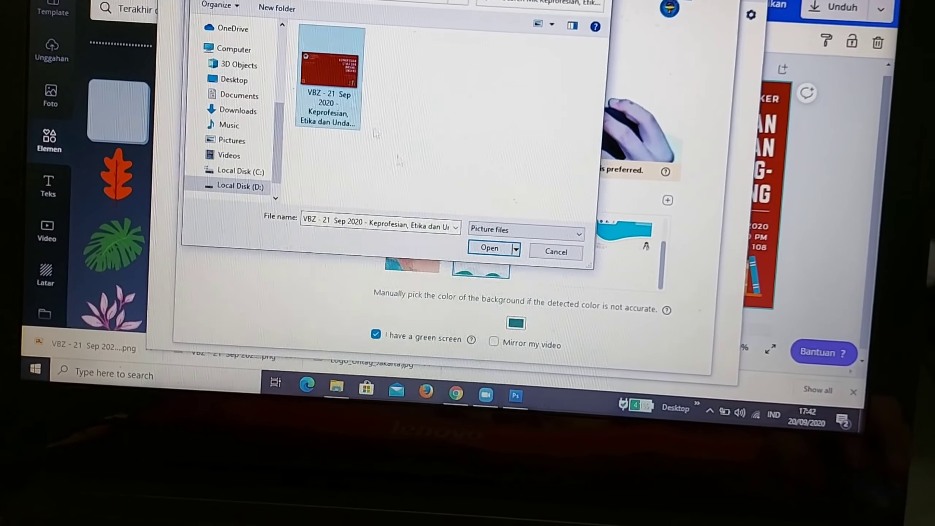
left_click(489, 247)
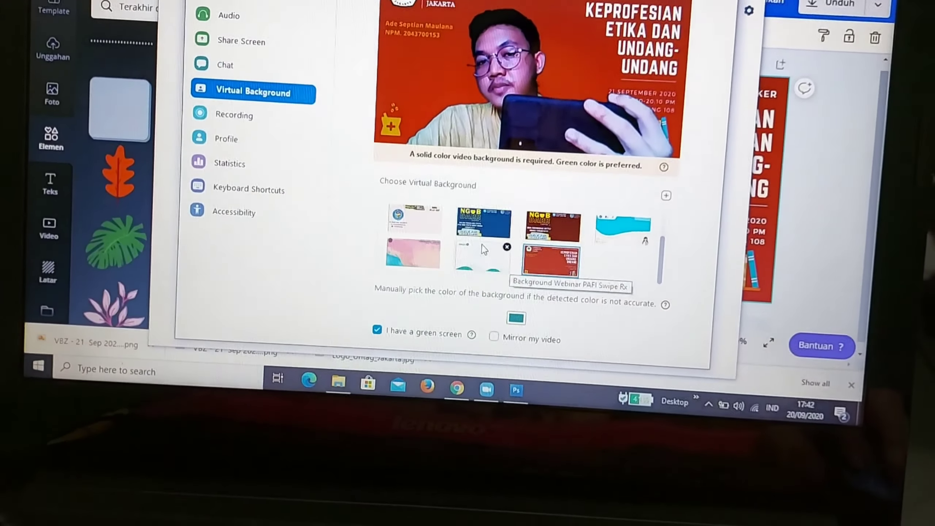